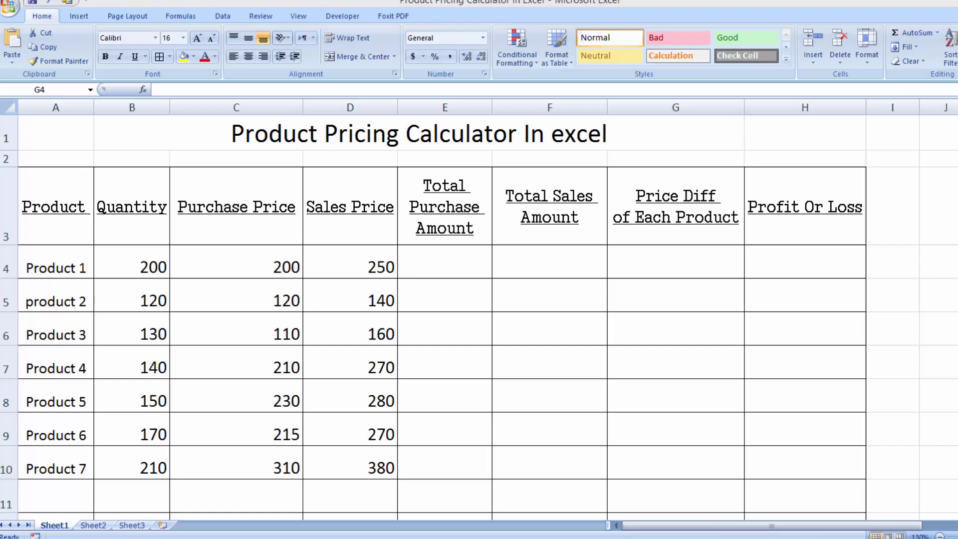
left_click(440, 537)
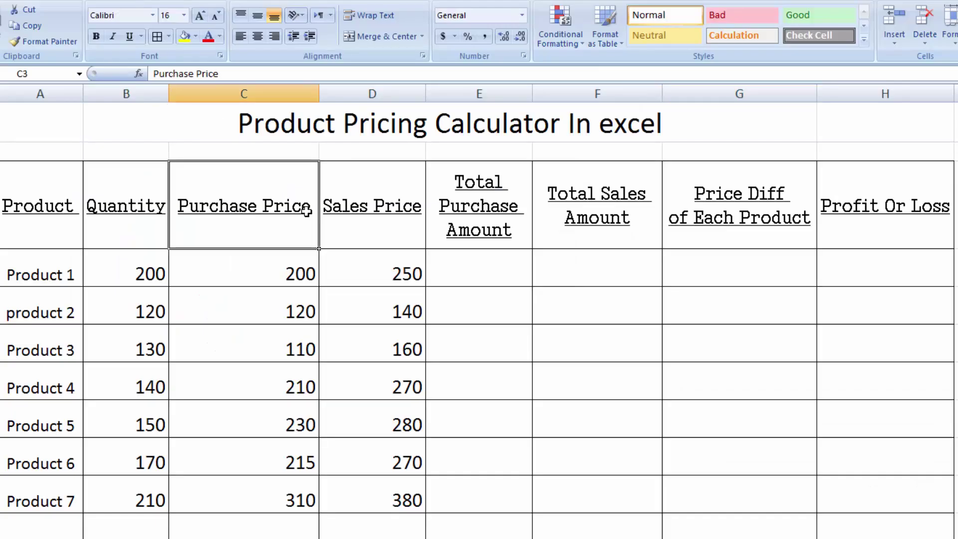
Step: Add a second line reading "of Each Product" to the Purchase Price header in C3
double_click(304, 244)
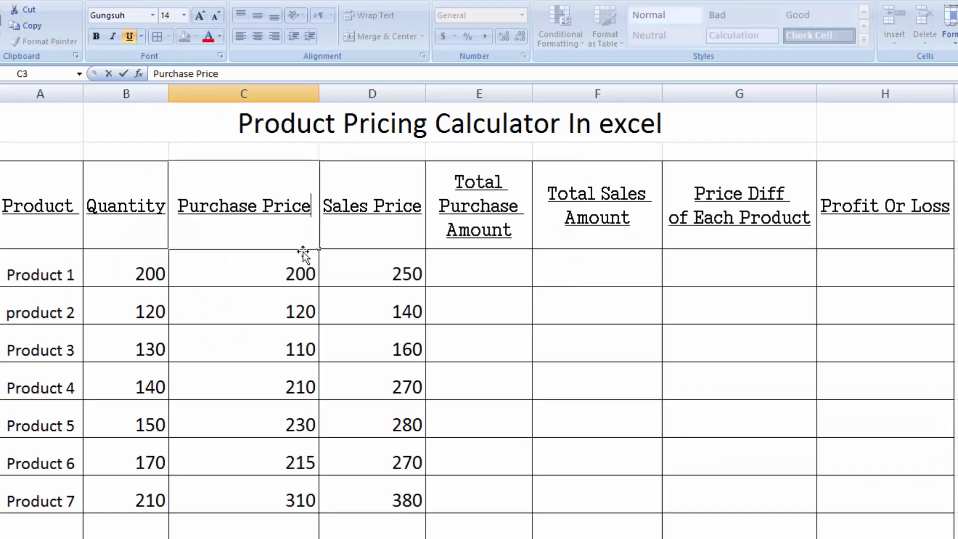
key("alt+Return")
type("of E")
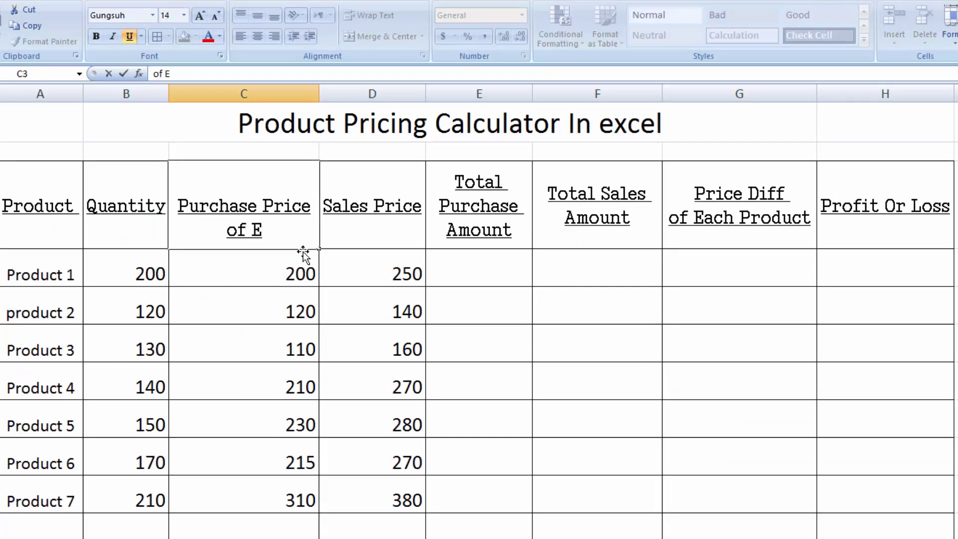
type("ach Pr")
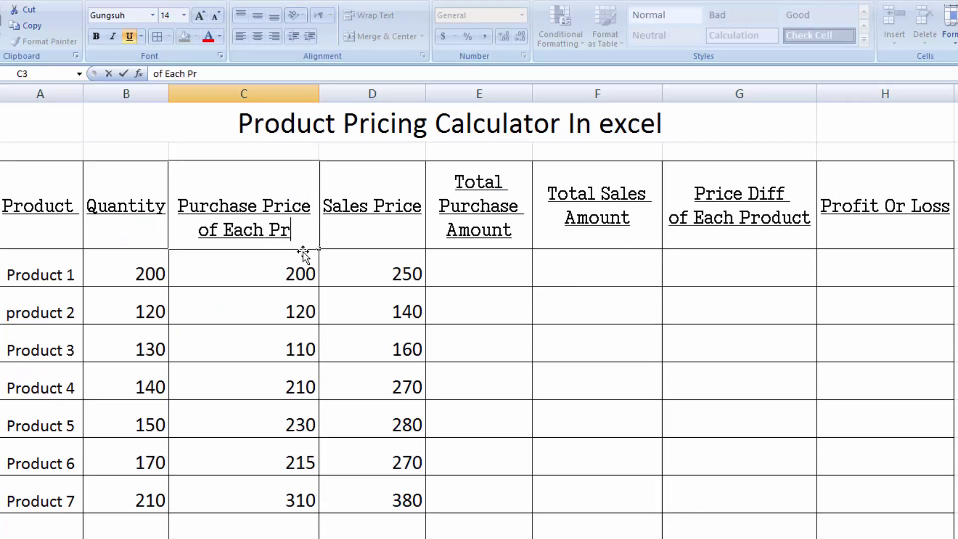
type("oduct")
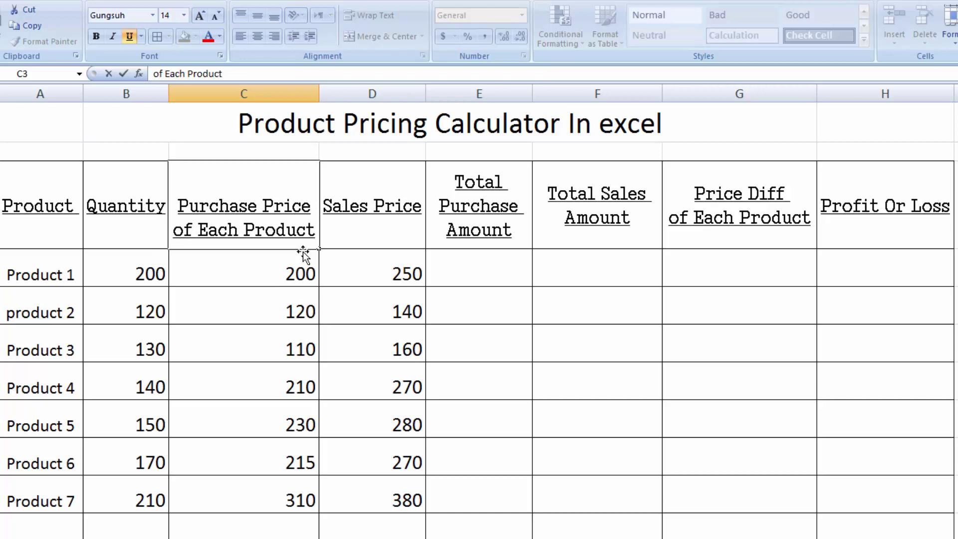
key("Tab")
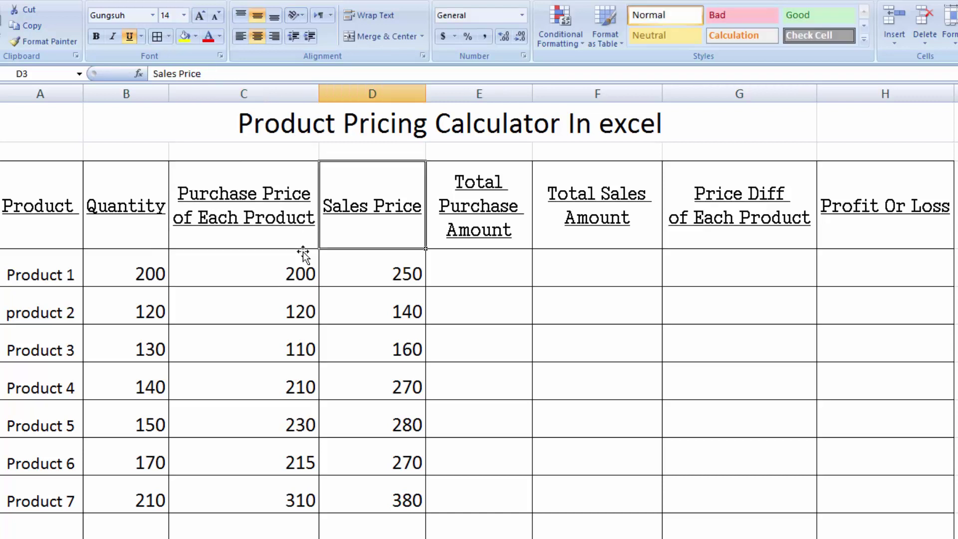
Step: Extend the Sales Price header in D3 with "of Each Product" on a new line
double_click(421, 212)
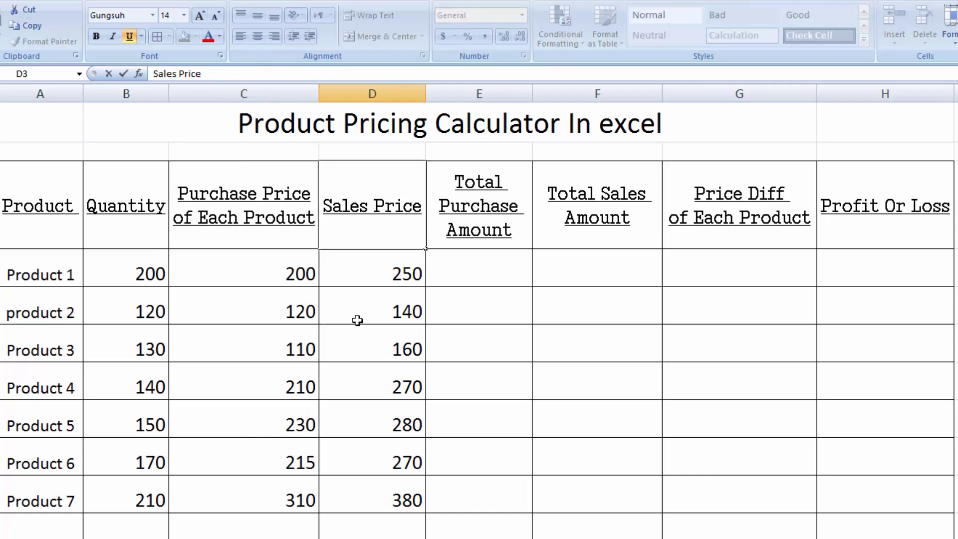
key("alt+Return")
type("of Each")
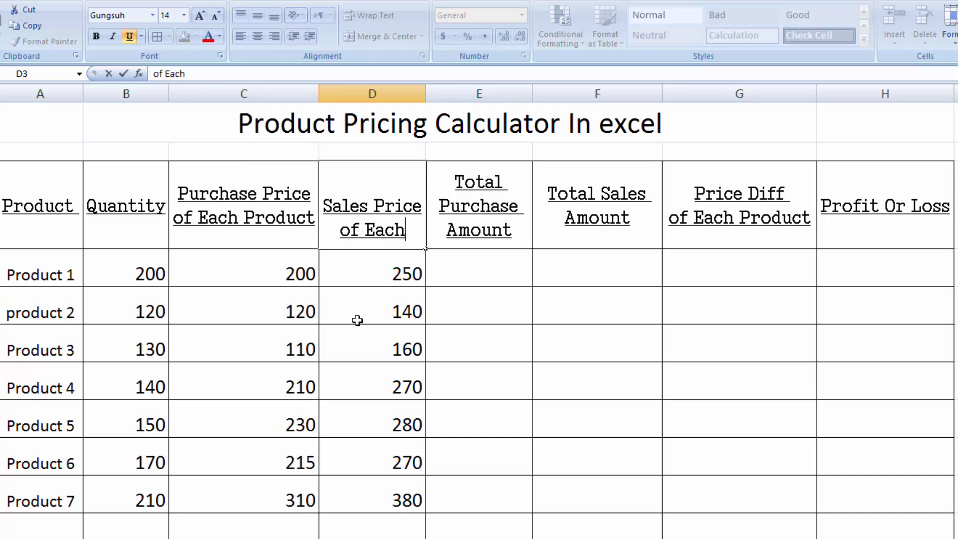
type(" Product")
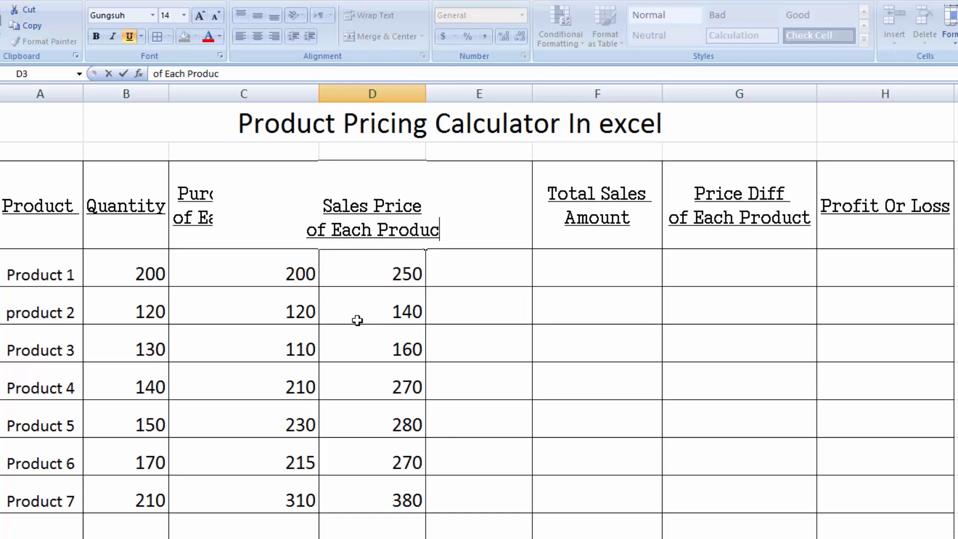
key("Tab")
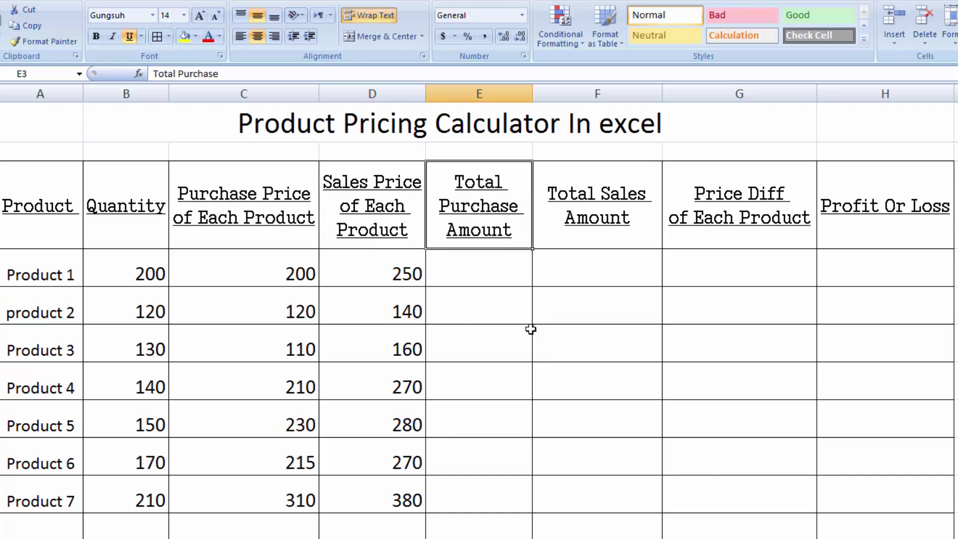
Step: Calculate Product 1's total purchase amount in E4 with the formula =B4*C4
left_click(504, 274)
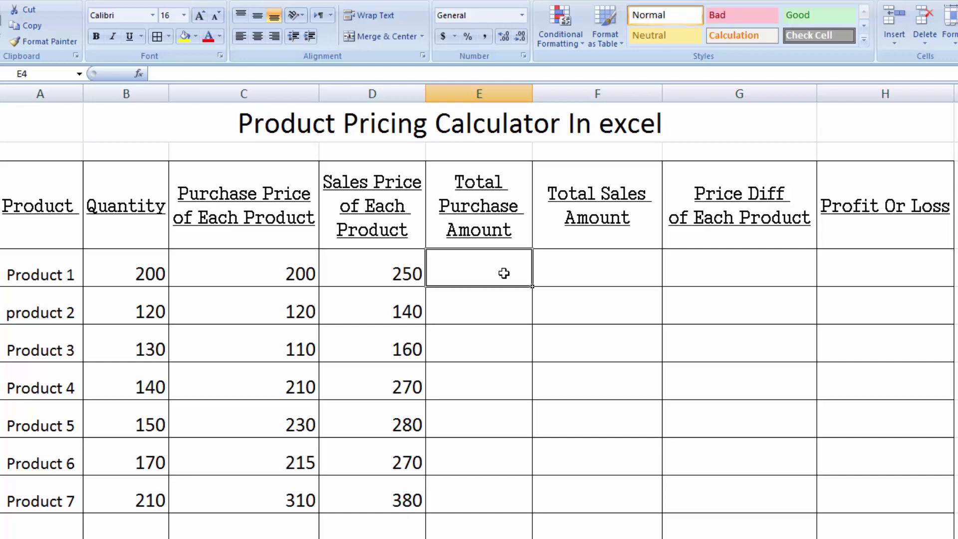
type("=")
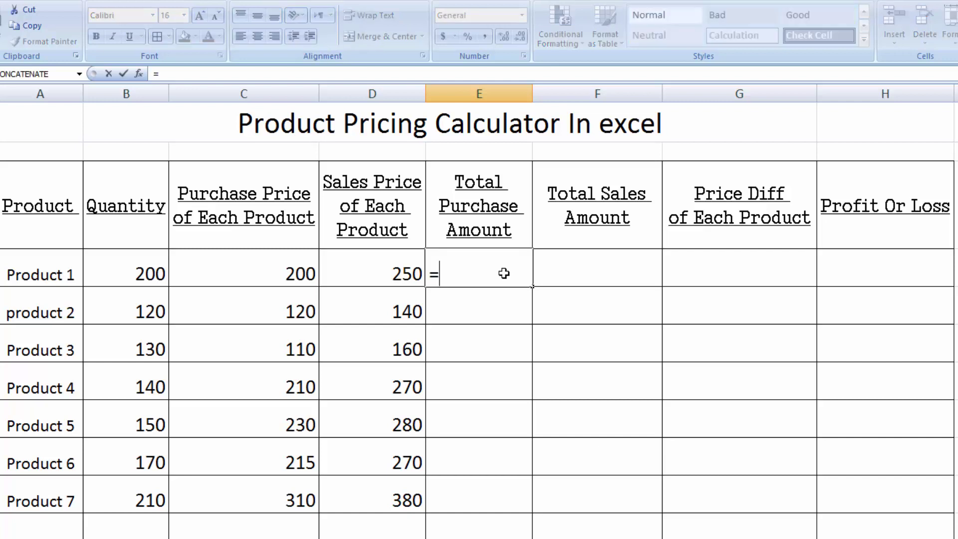
left_click(140, 260)
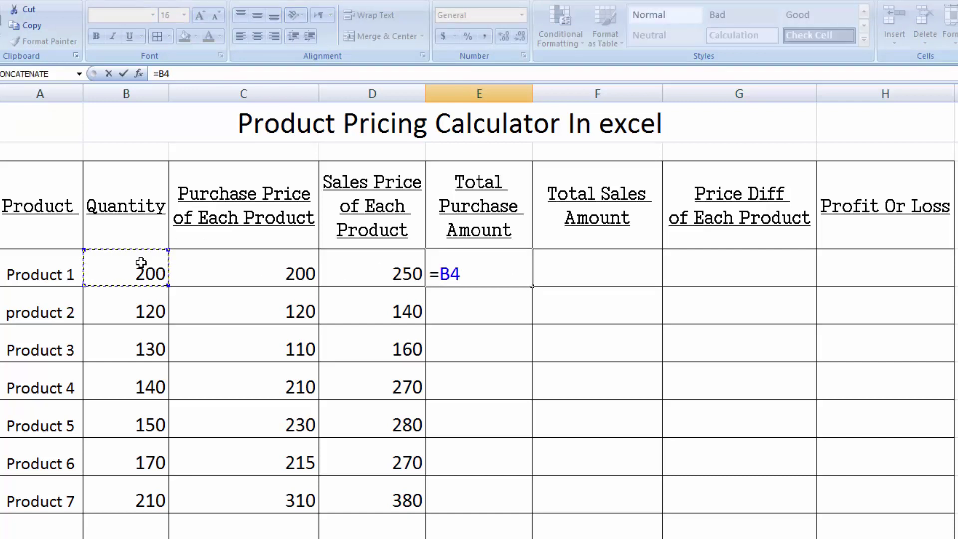
type("*")
left_click(238, 271)
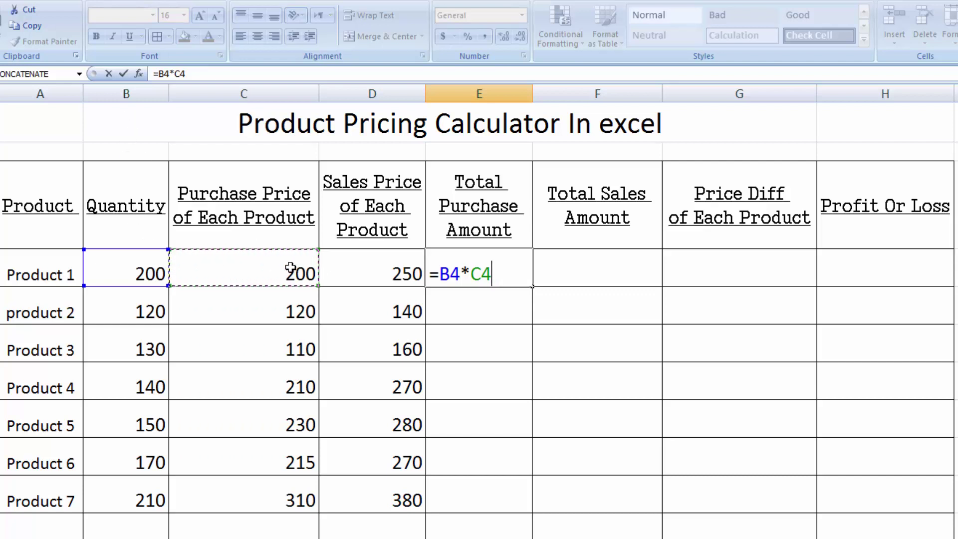
key("Return")
Step: Fill the total purchase formula from E4 down to E10 and apply the Comma number style to the range
left_click(470, 257)
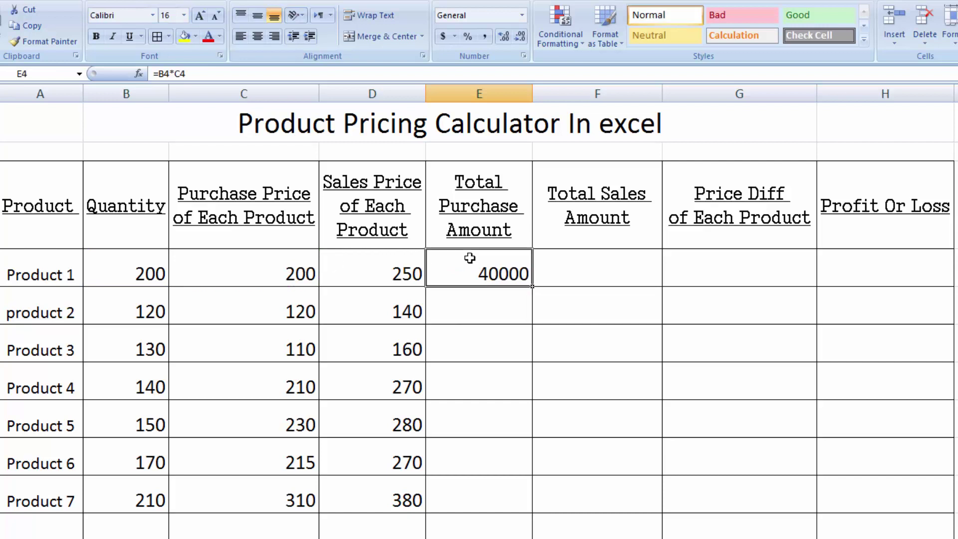
double_click(532, 287)
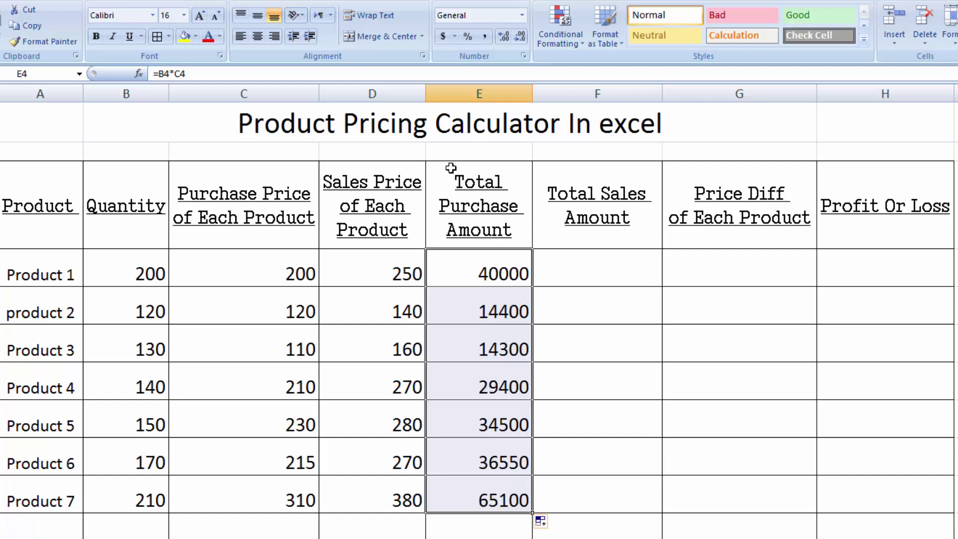
left_click(482, 37)
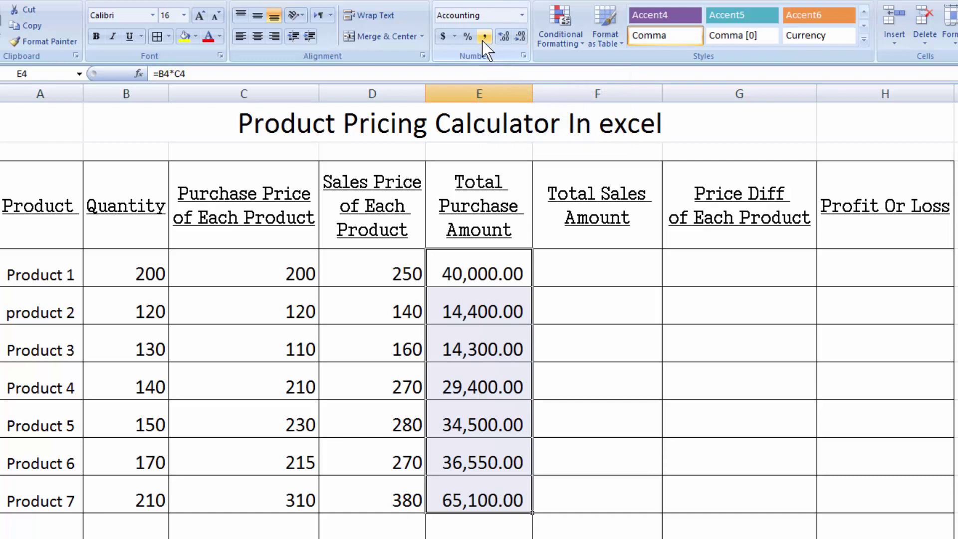
Step: Calculate Product 1's total sales amount in F4 with the formula =B4*D4
left_click(616, 276)
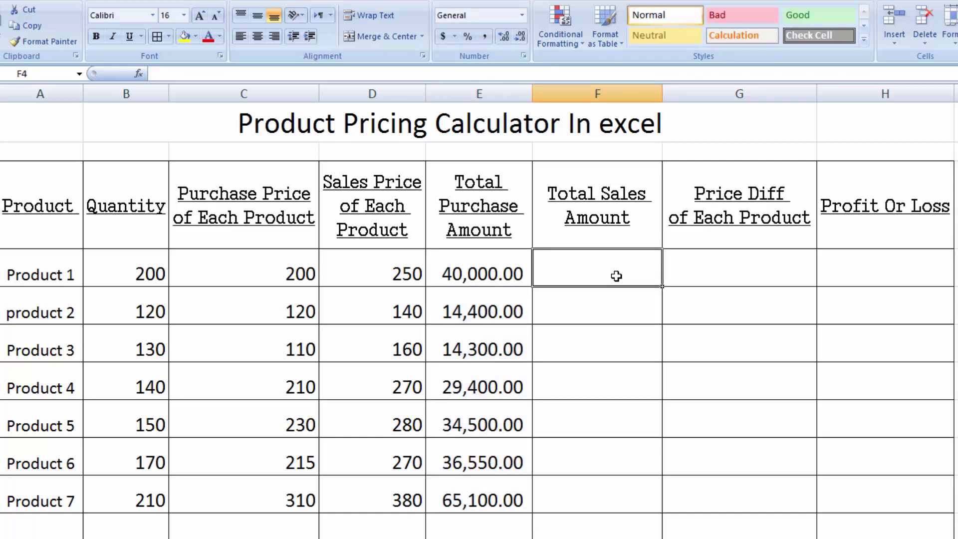
type("=")
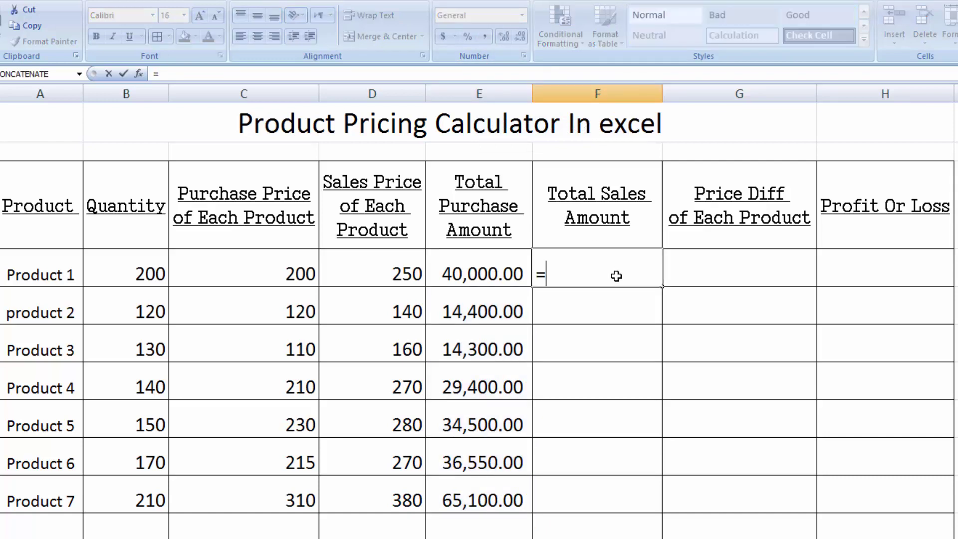
left_click(138, 274)
type("*")
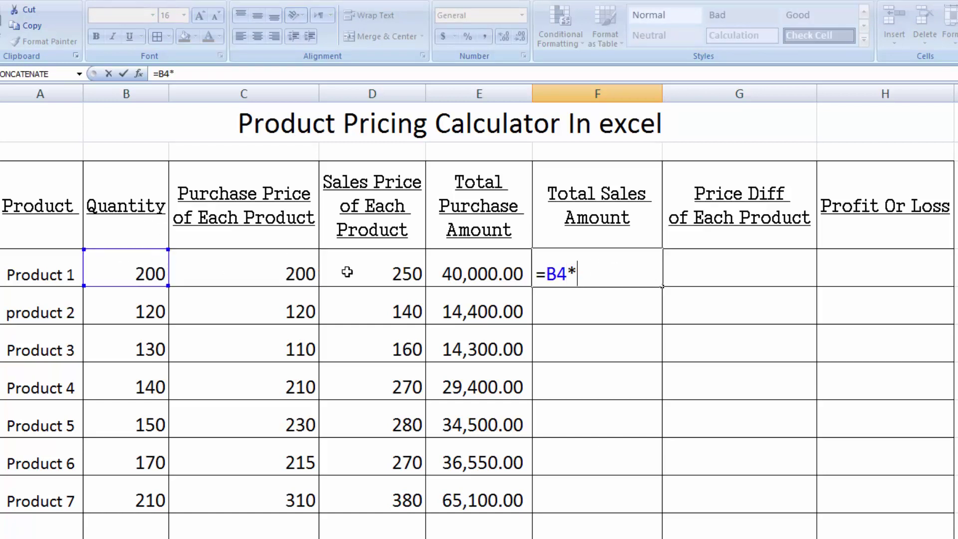
left_click(367, 270)
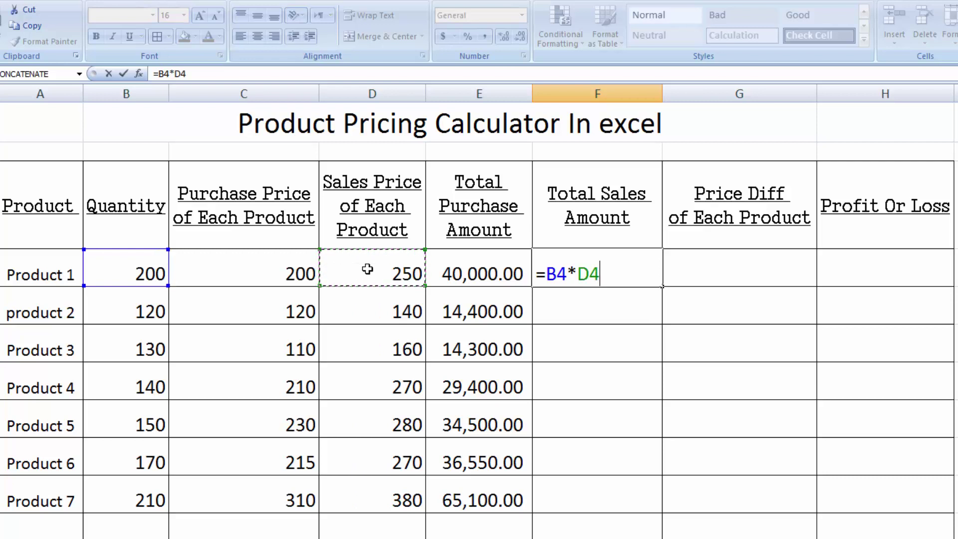
key("Return")
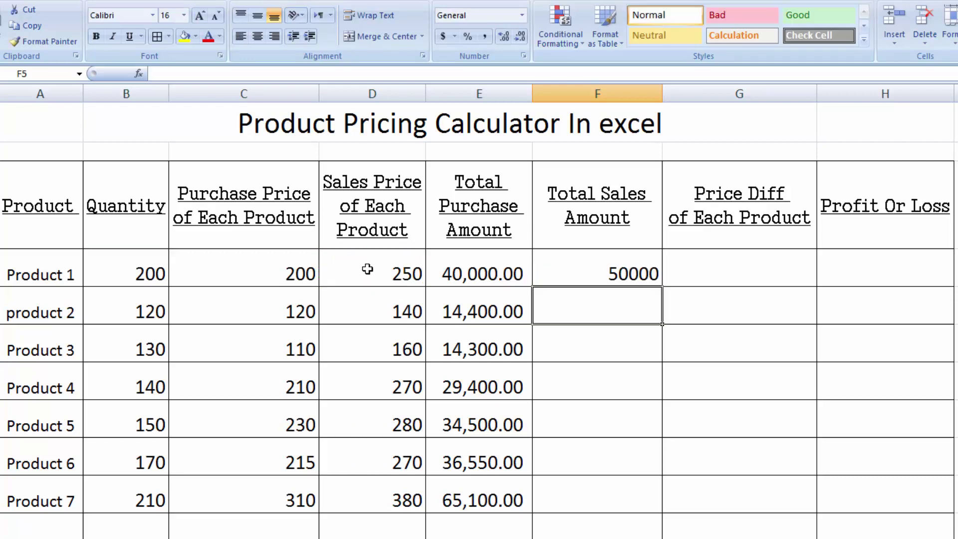
Step: Copy the total sales formula from F4 down to F10 and format those cells with the Comma style
left_click(621, 267)
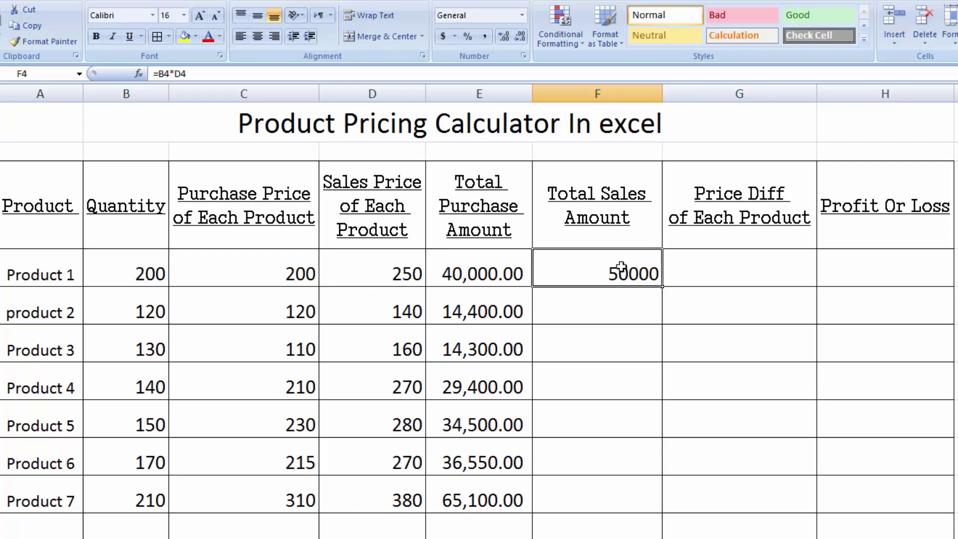
double_click(663, 288)
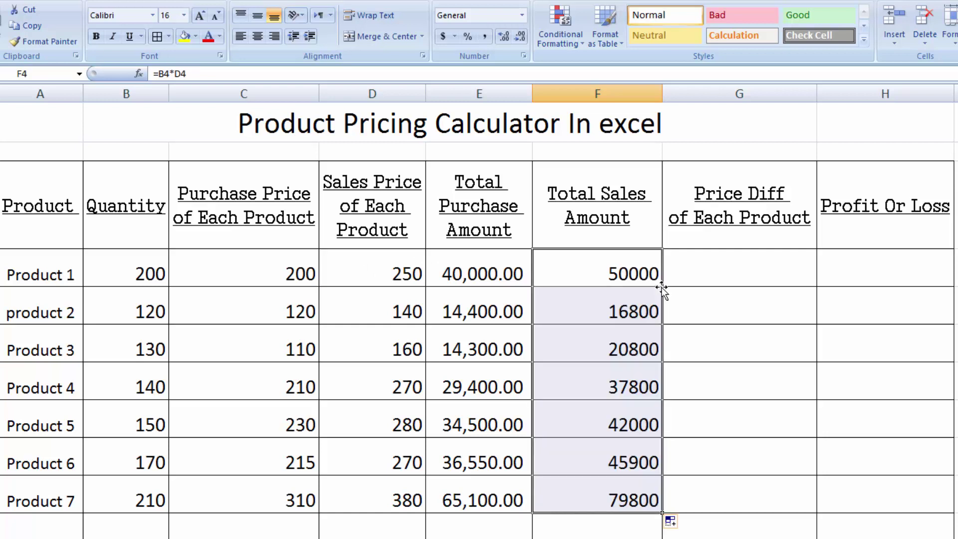
left_click(485, 38)
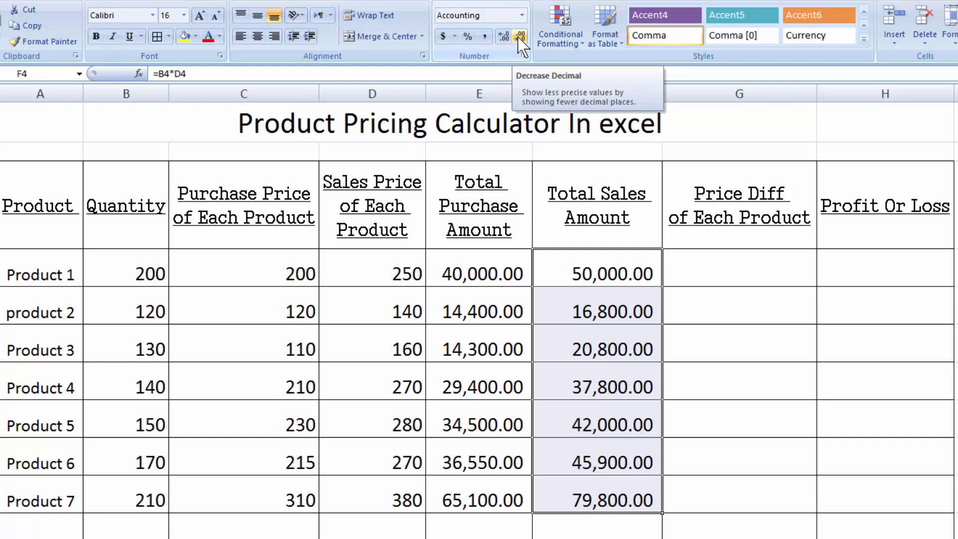
Step: Enter =D4-C4 in G4 for the price difference of each product and fill it down to G10
left_click(731, 271)
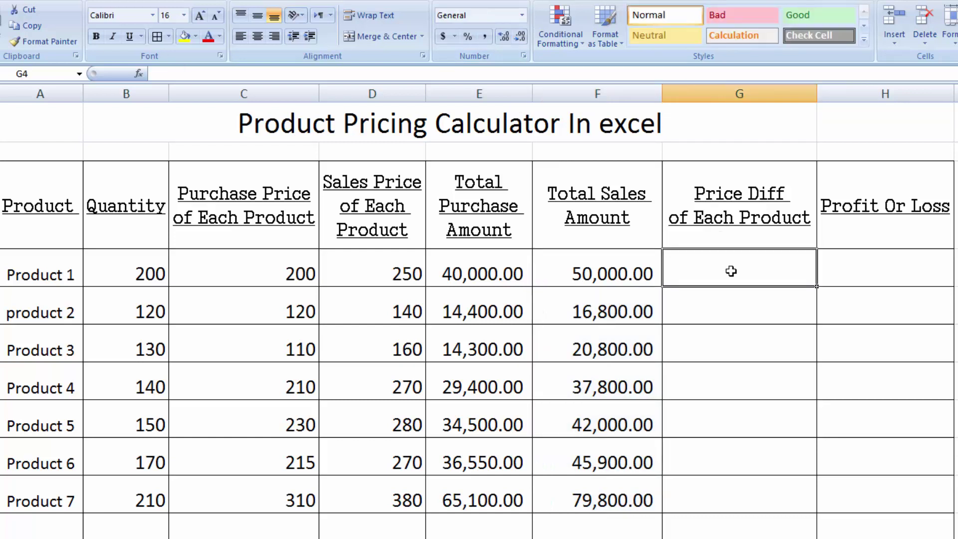
type("=")
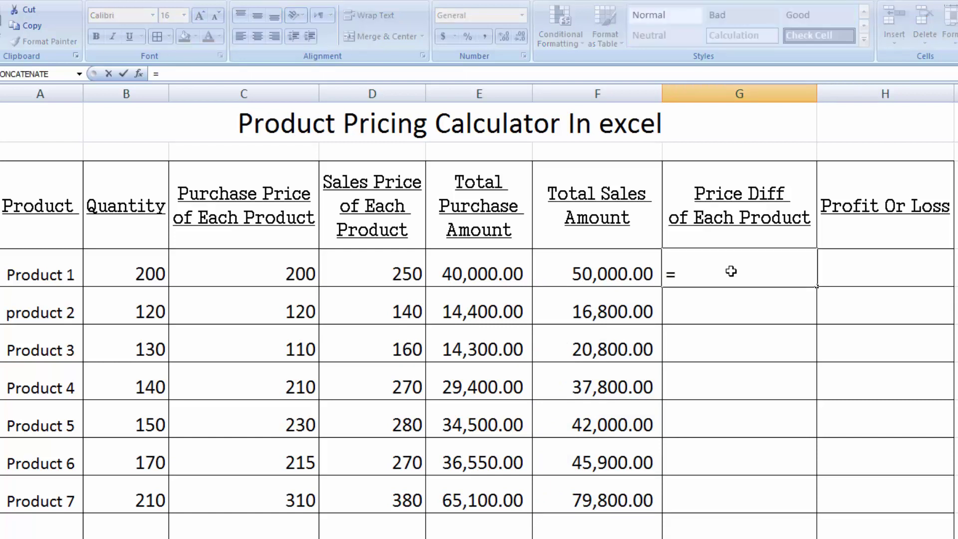
left_click(400, 268)
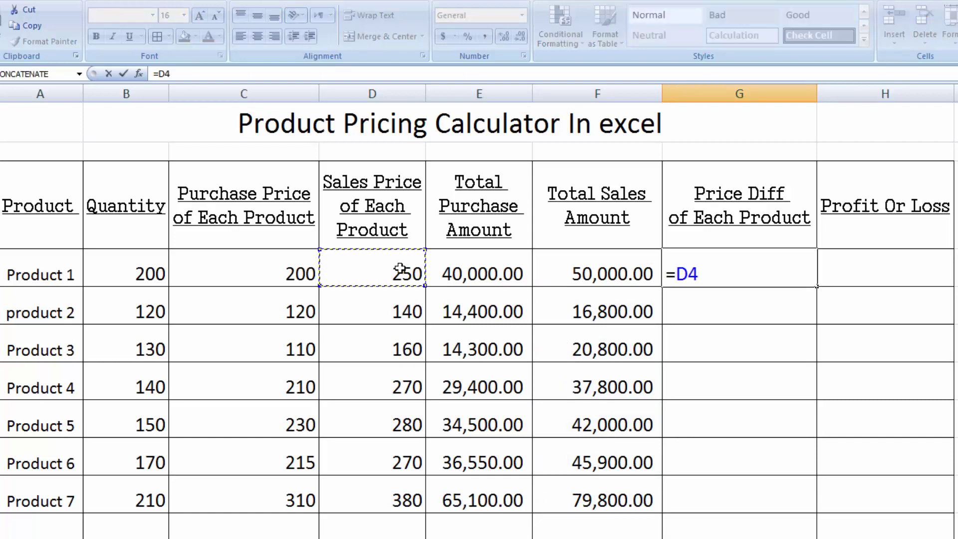
type("-")
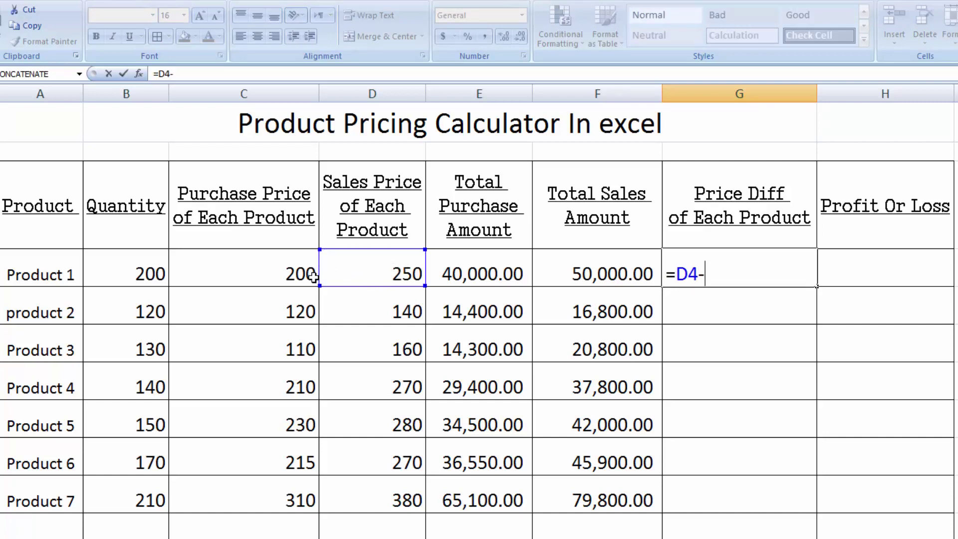
left_click(279, 273)
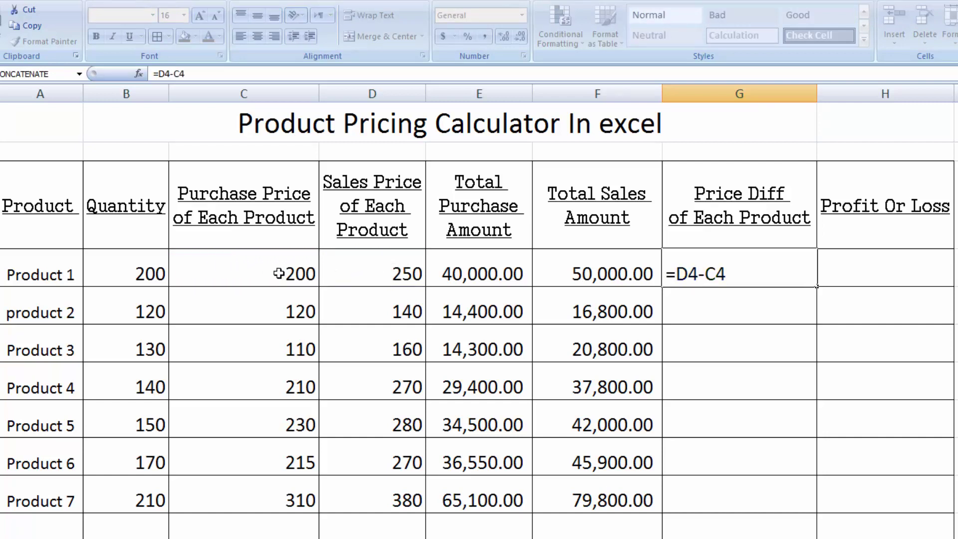
key("Return")
left_click(706, 265)
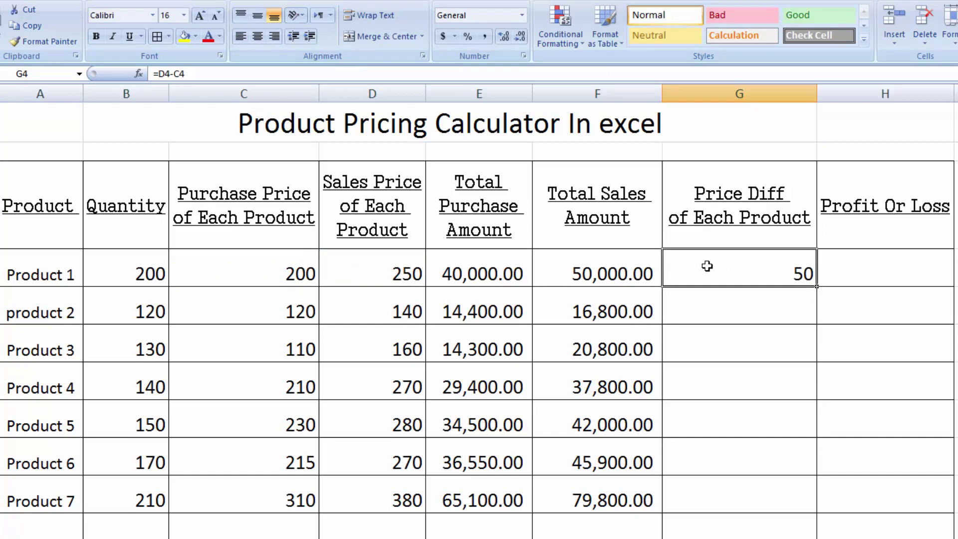
double_click(817, 287)
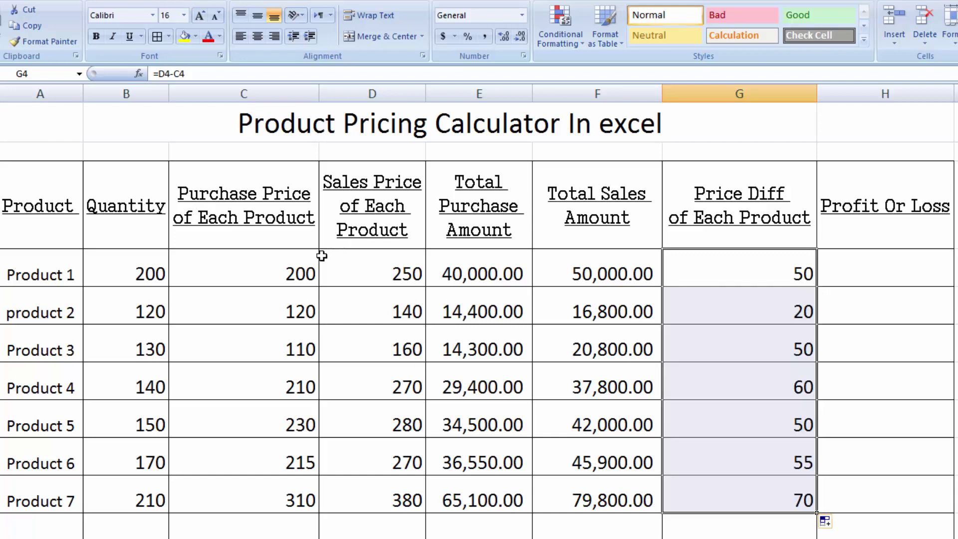
Step: Set product 2's sales price in D5 to 110
left_click(388, 313)
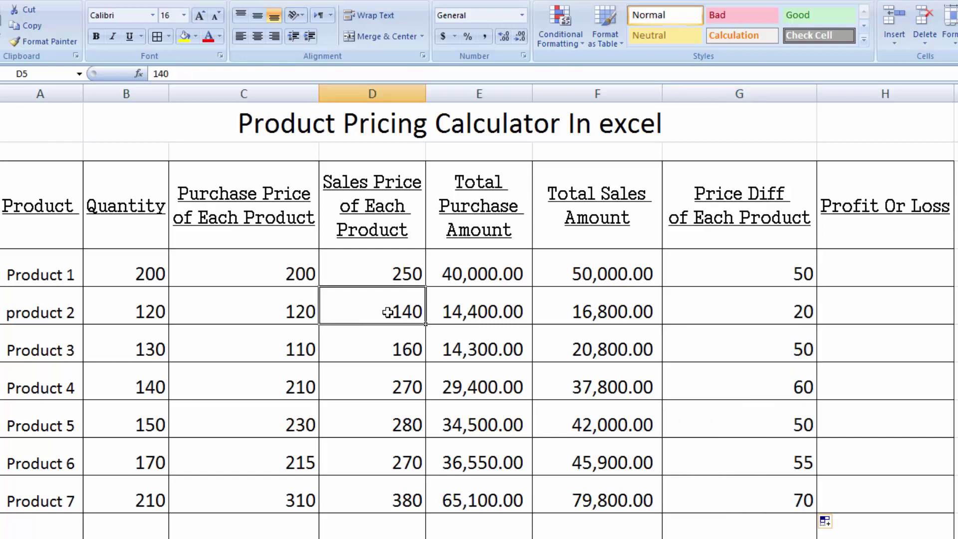
type("110")
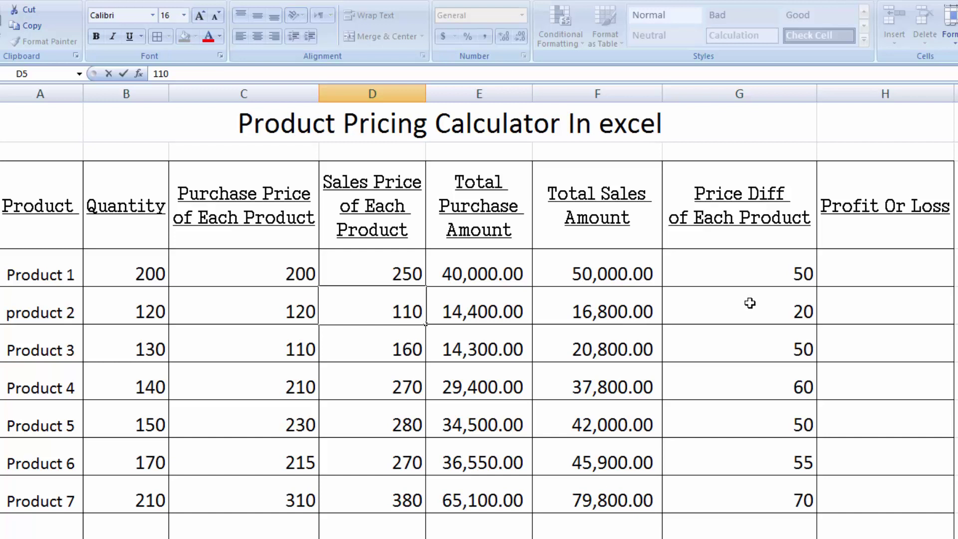
key("Tab")
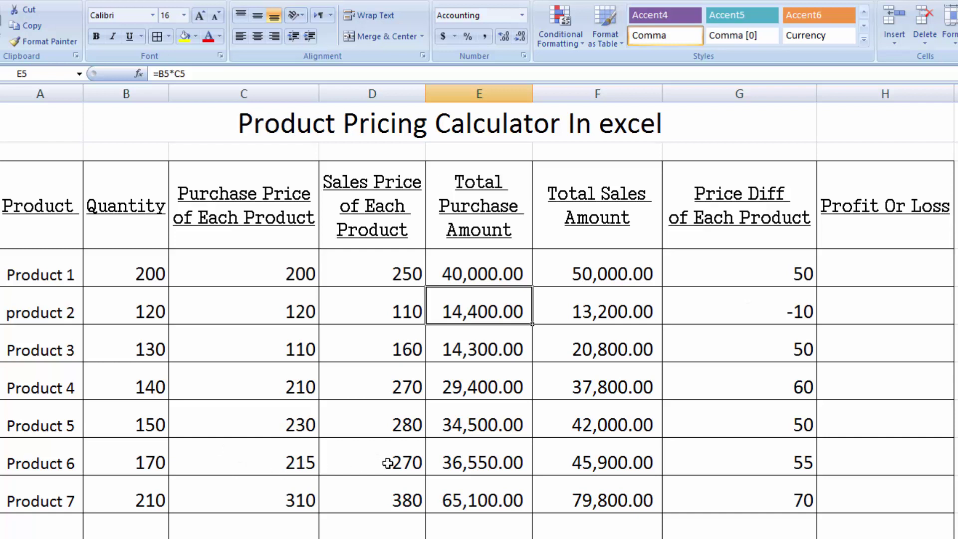
Step: Set product 6's sales price in D9 to 210
left_click(408, 463)
type("2")
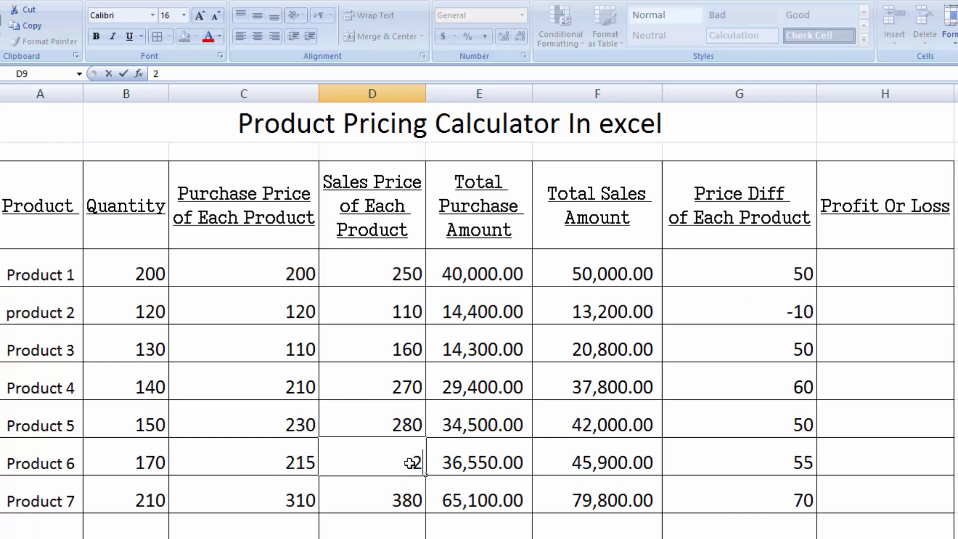
type("10")
key("Tab")
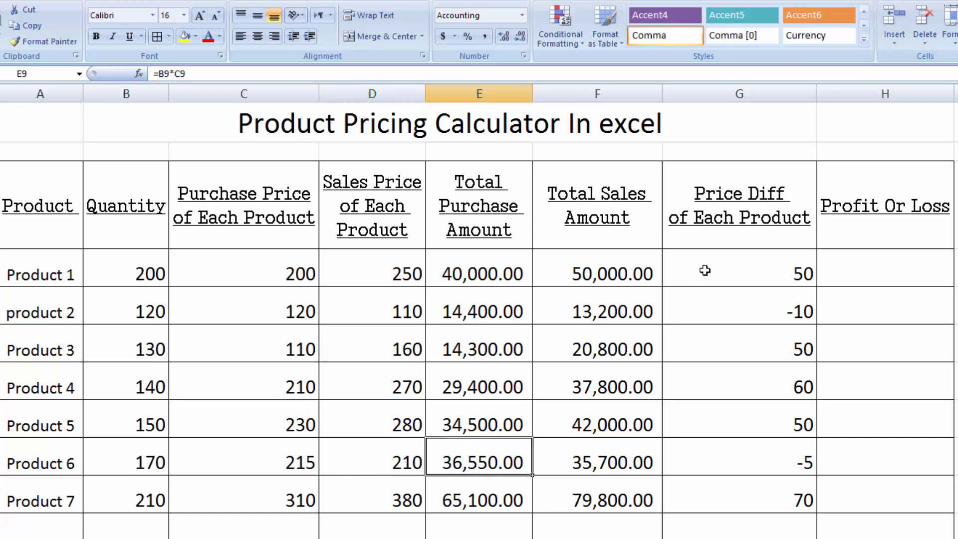
Step: Format the price differences in G4:G10 as Number with negative values shown in red parentheses
left_click_drag(705, 270, 728, 475)
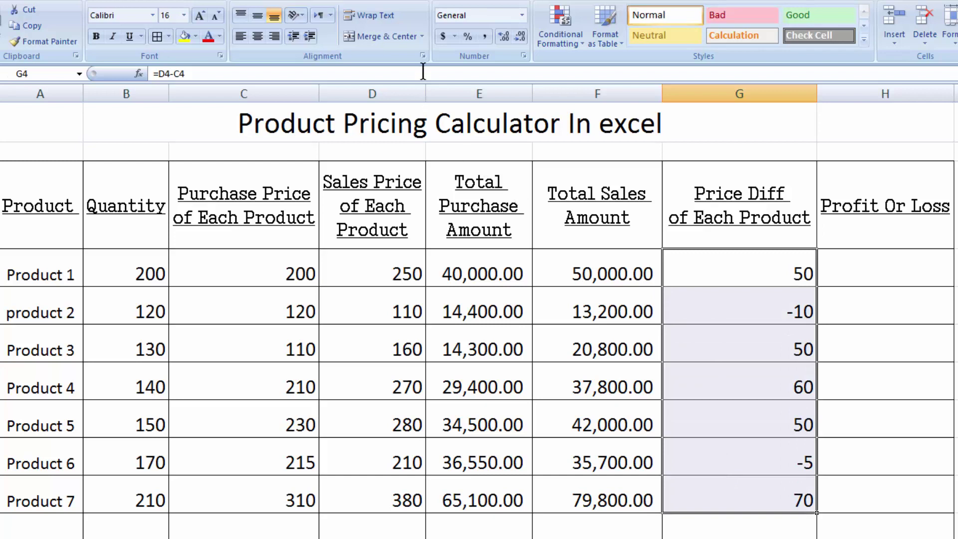
left_click(523, 55)
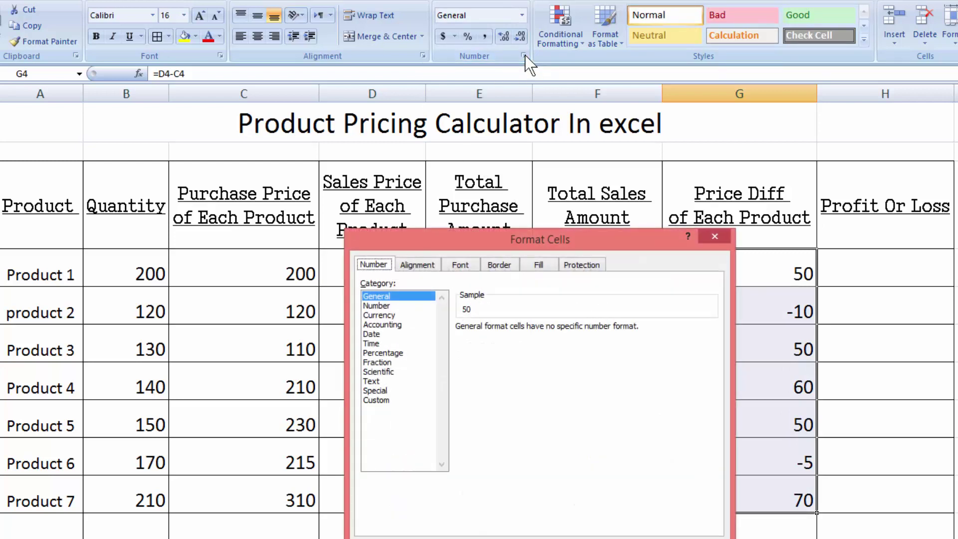
left_click(404, 306)
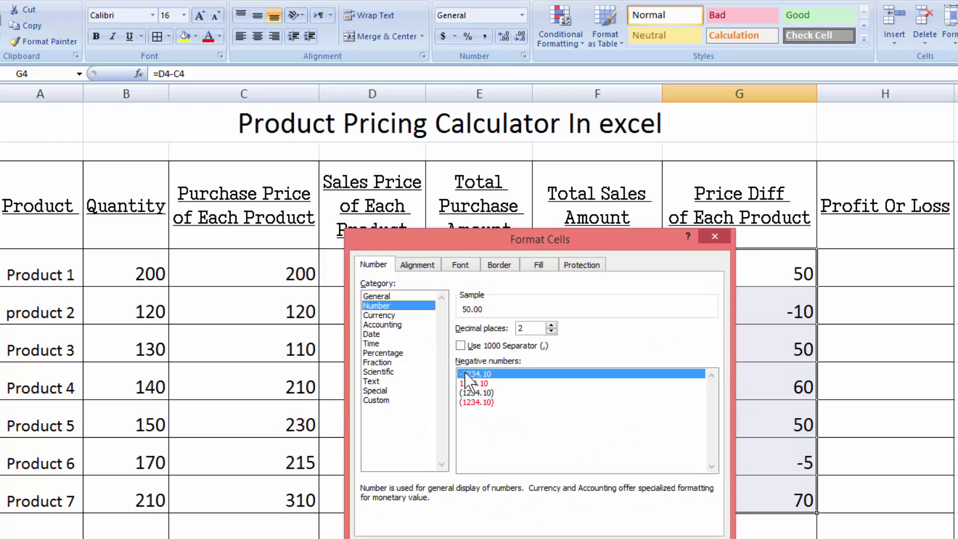
left_click(474, 402)
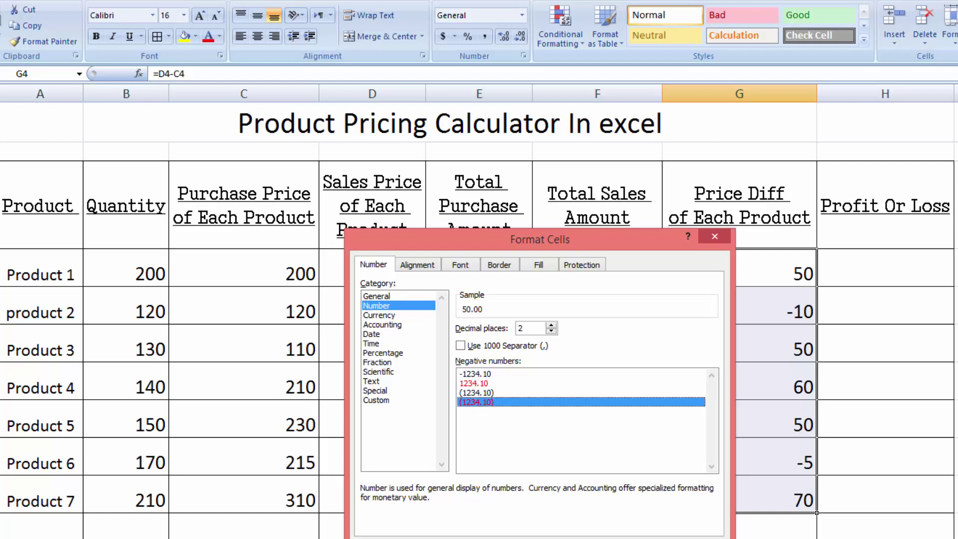
key("Return")
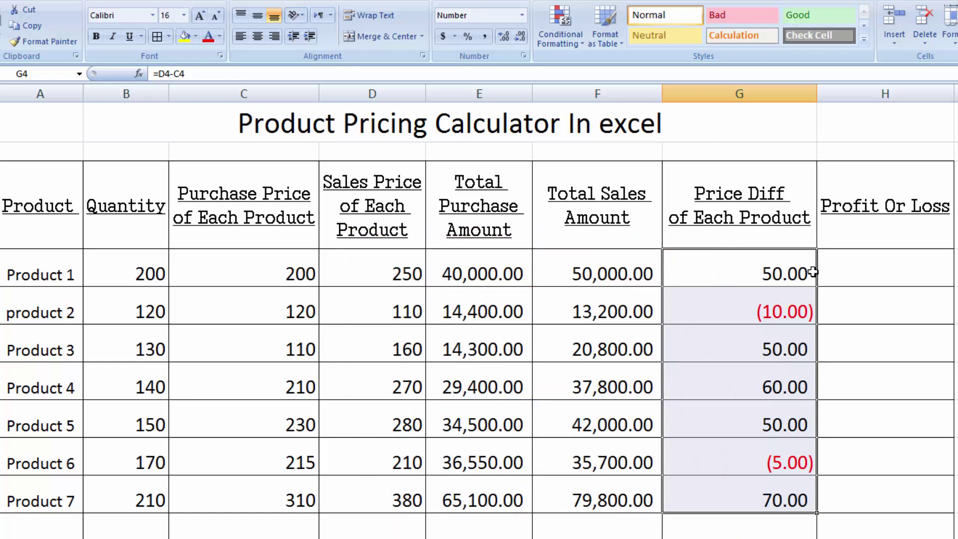
Step: Reduce the price differences in G4:G10 to one decimal place and center the values in B4:G10
left_click(520, 36)
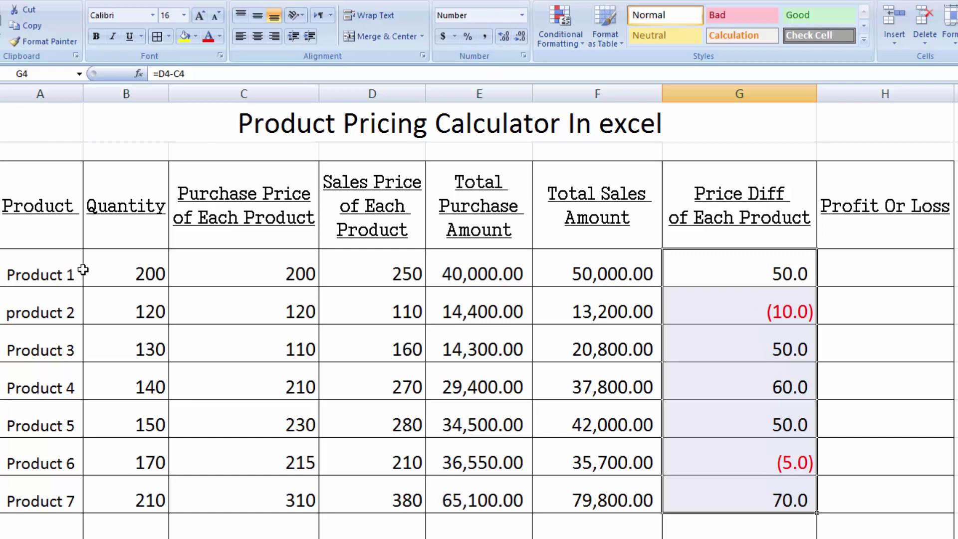
left_click_drag(102, 272, 666, 482)
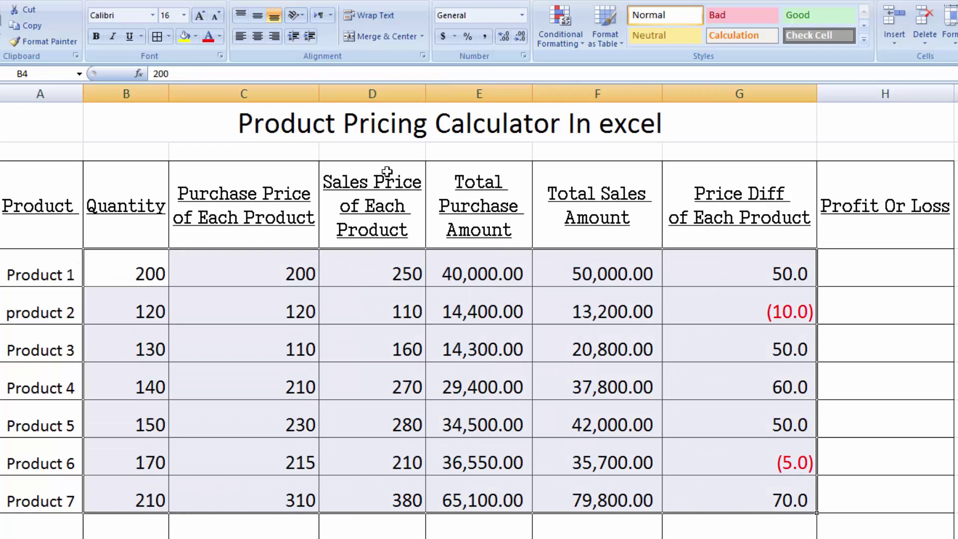
left_click(262, 37)
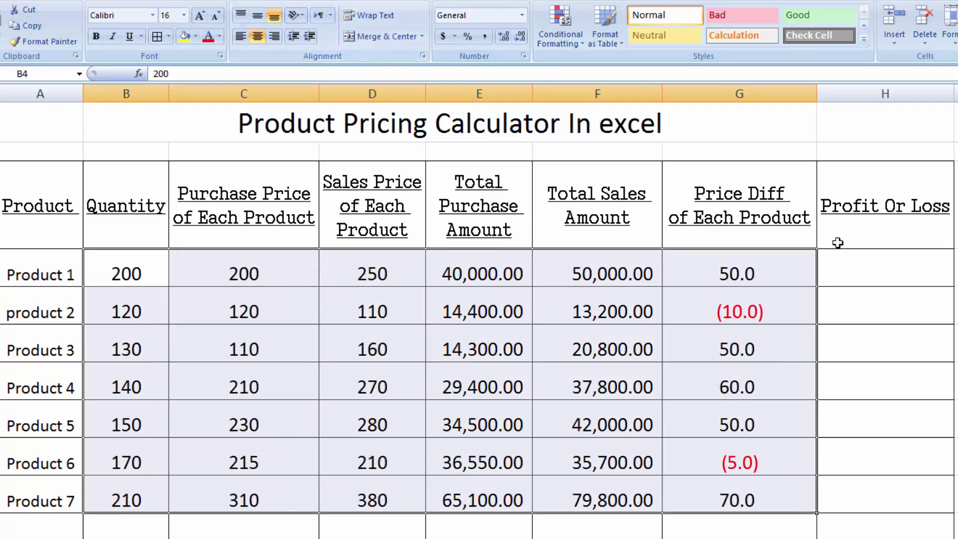
Step: Calculate Product 1's profit or loss in H4 with the formula =G4*B4
left_click(865, 255)
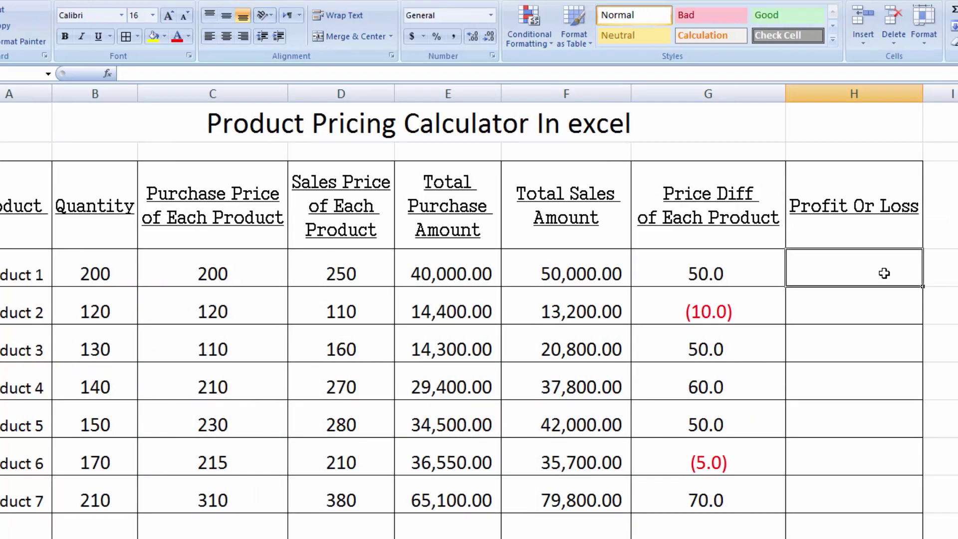
left_click(743, 268)
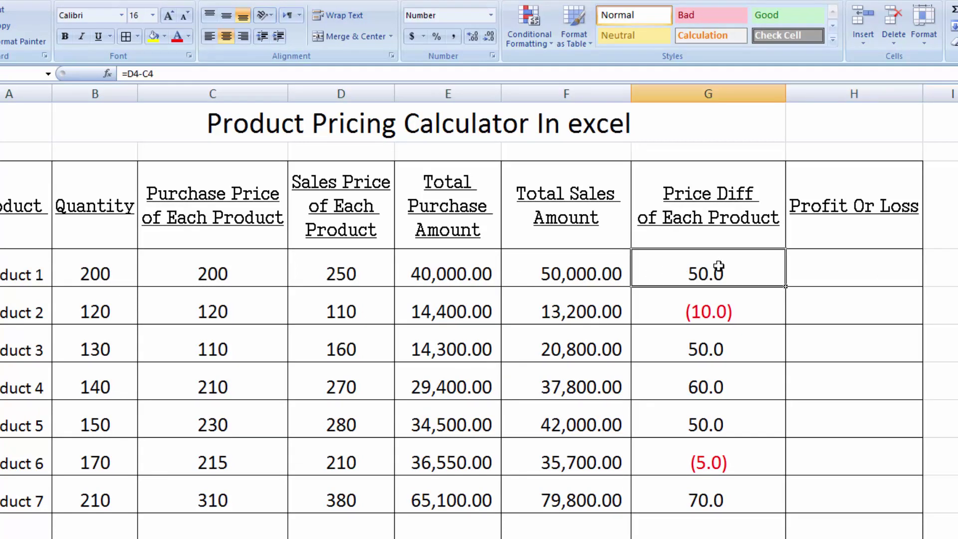
left_click(871, 268)
type("=")
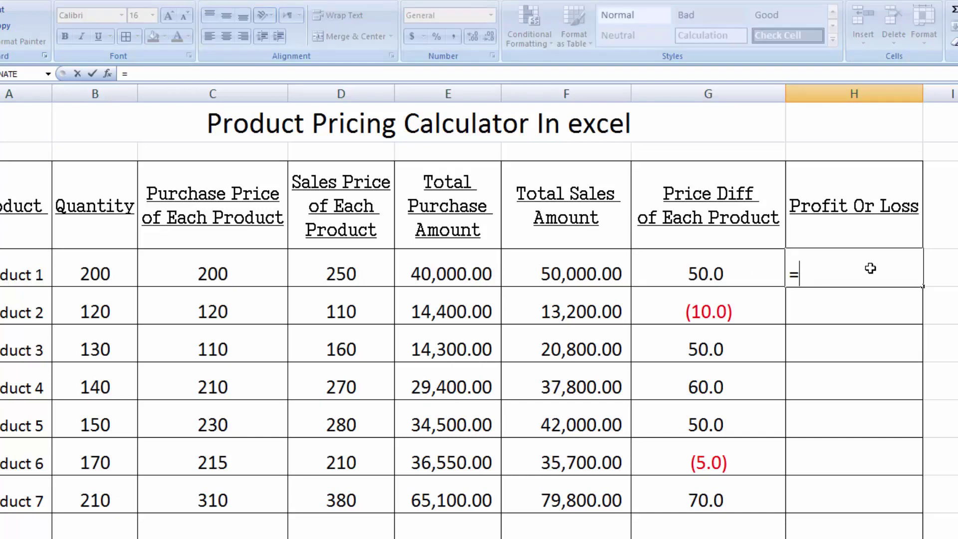
left_click(749, 278)
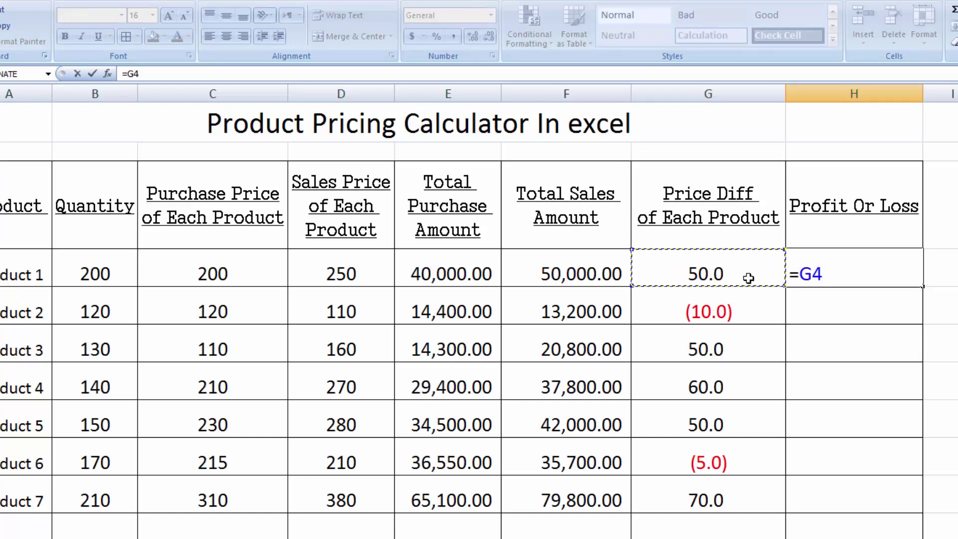
type("*")
left_click(96, 276)
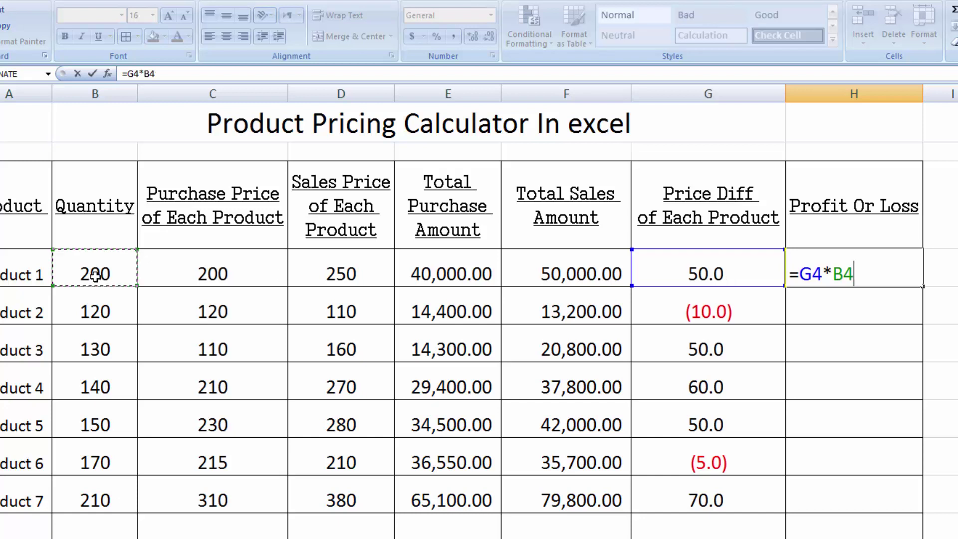
key("Return")
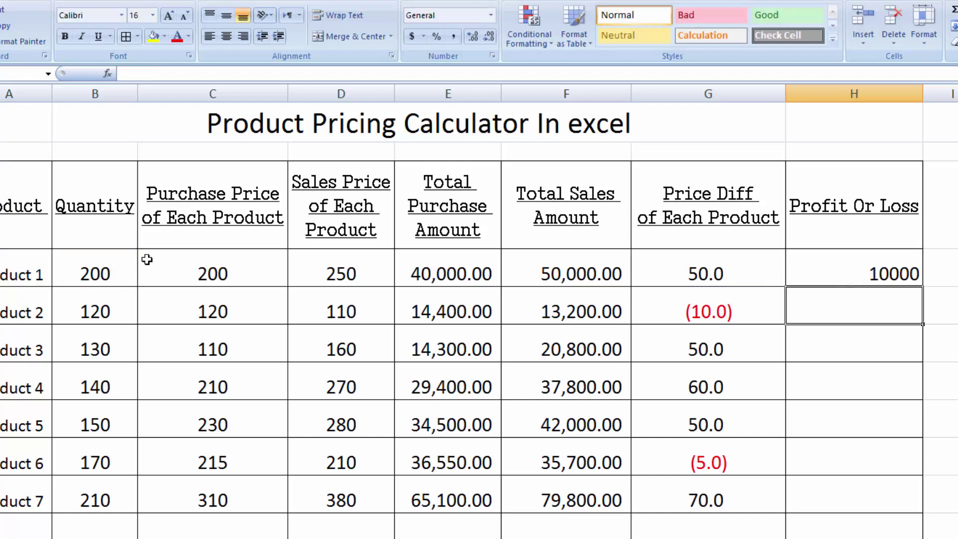
Step: Copy the profit or loss formula from H4 down to H10 and apply the Comma style with one decimal place
left_click(857, 265)
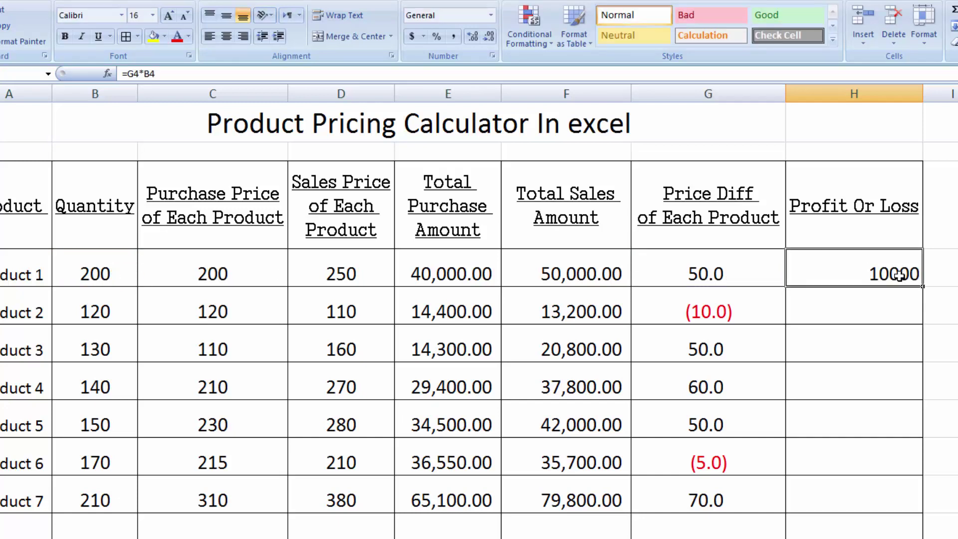
double_click(923, 288)
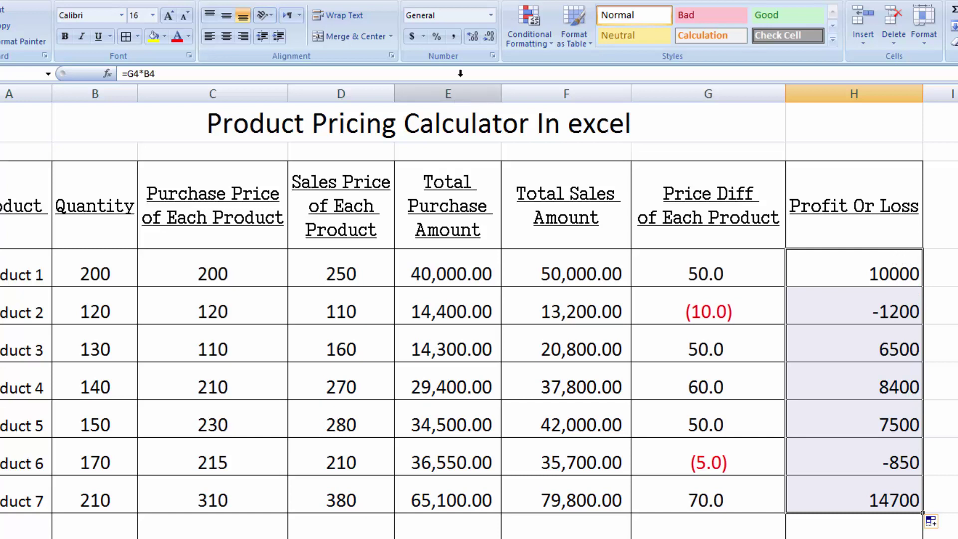
left_click(456, 40)
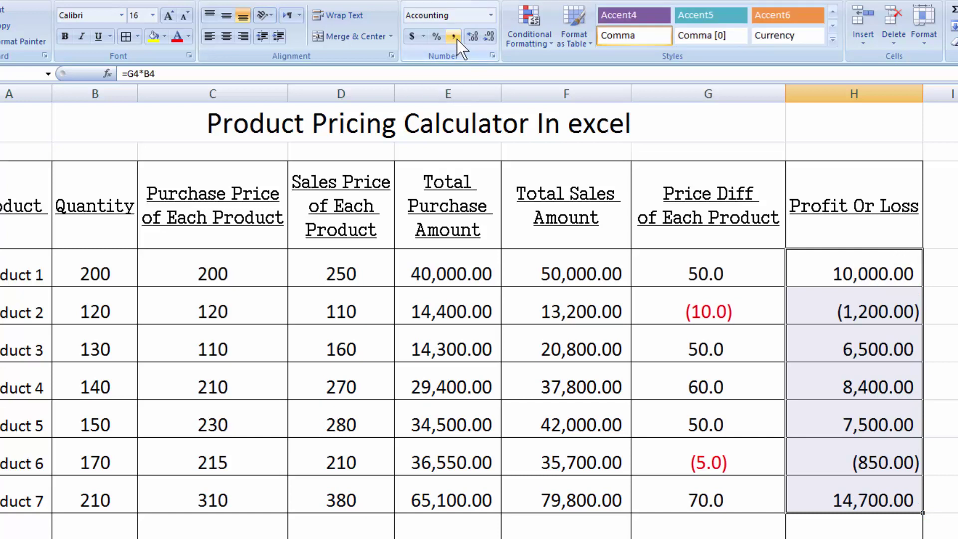
left_click(491, 42)
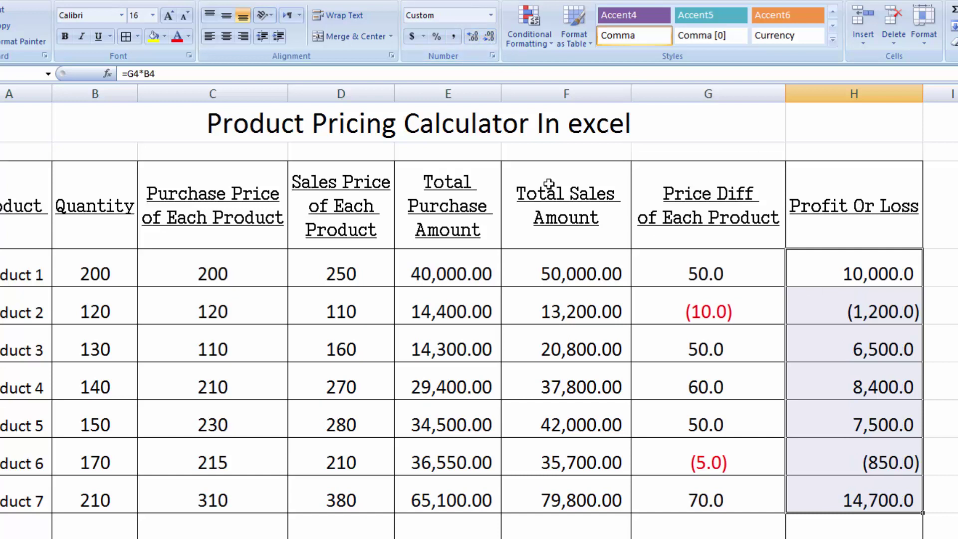
Step: Change H4:H10 to the Number format with negative values shown in red parentheses
left_click(491, 56)
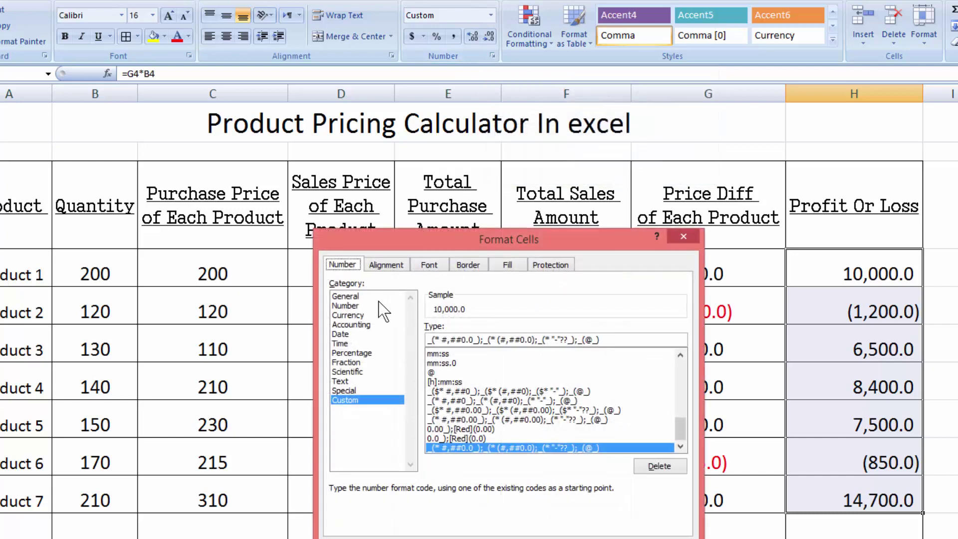
left_click(379, 304)
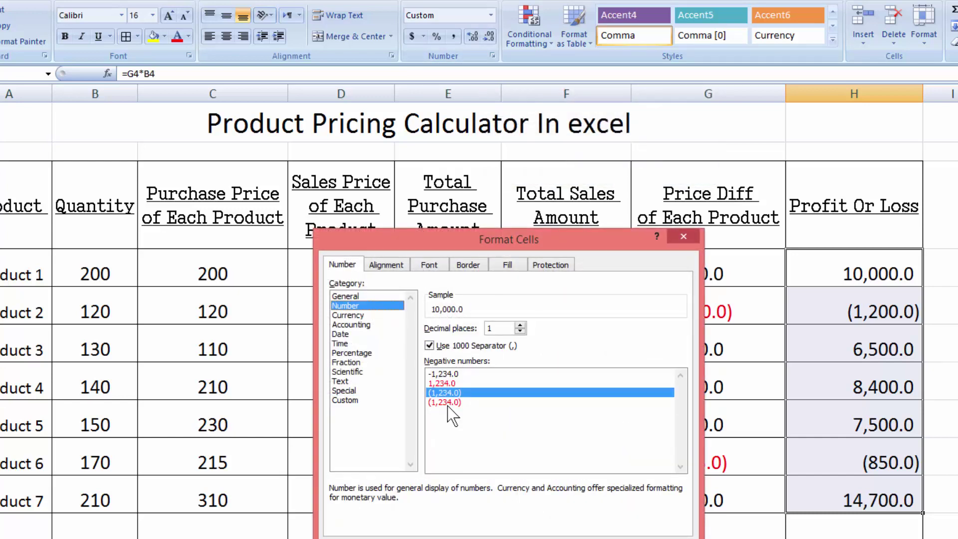
left_click(446, 403)
left_click(610, 538)
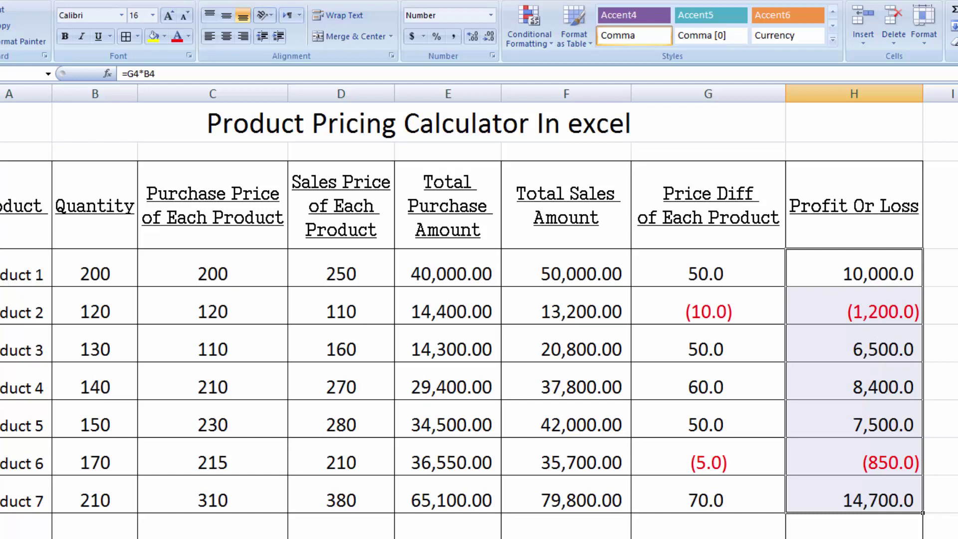
Step: Total the Profit Or Loss column in H11 with =SUM(H4:H10)
scroll(798, 482, "down", 1)
left_click(801, 480)
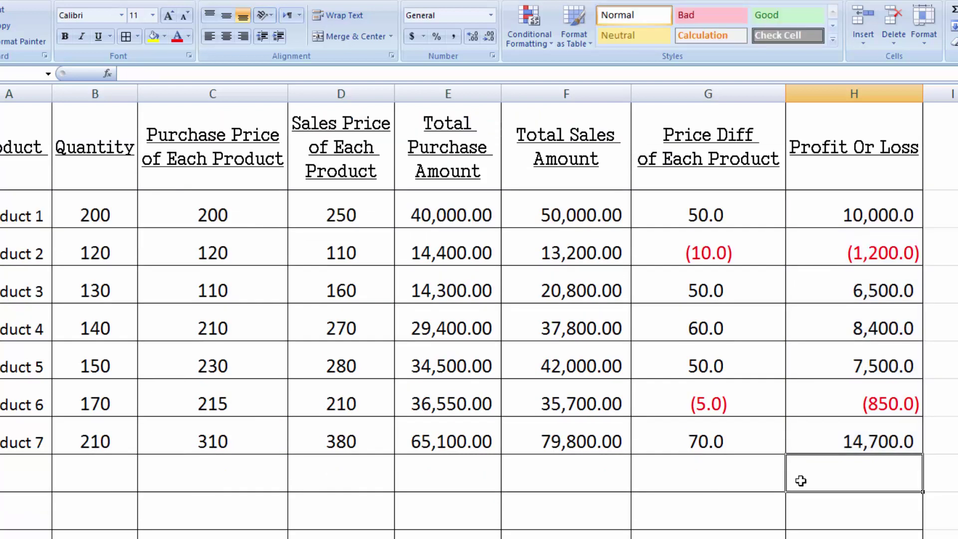
key("alt+equal")
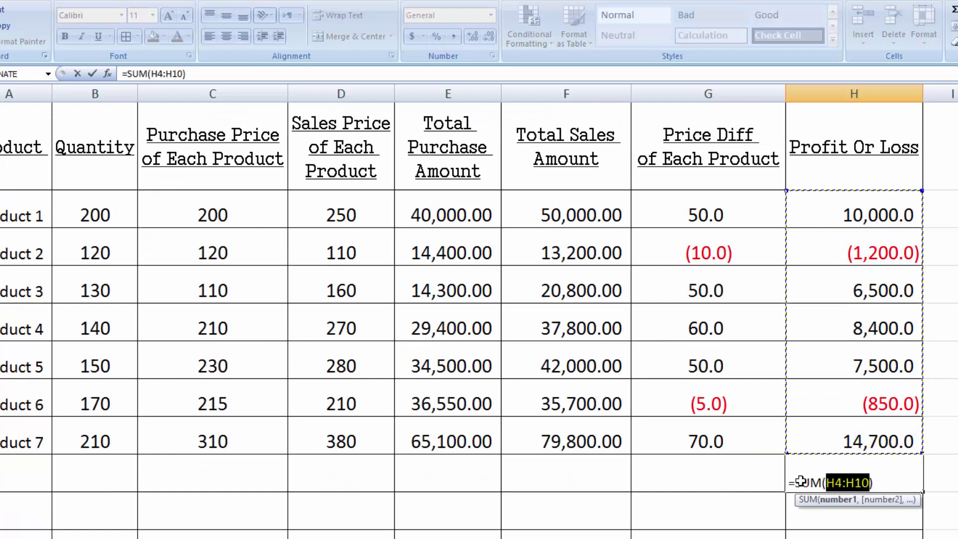
key("Return")
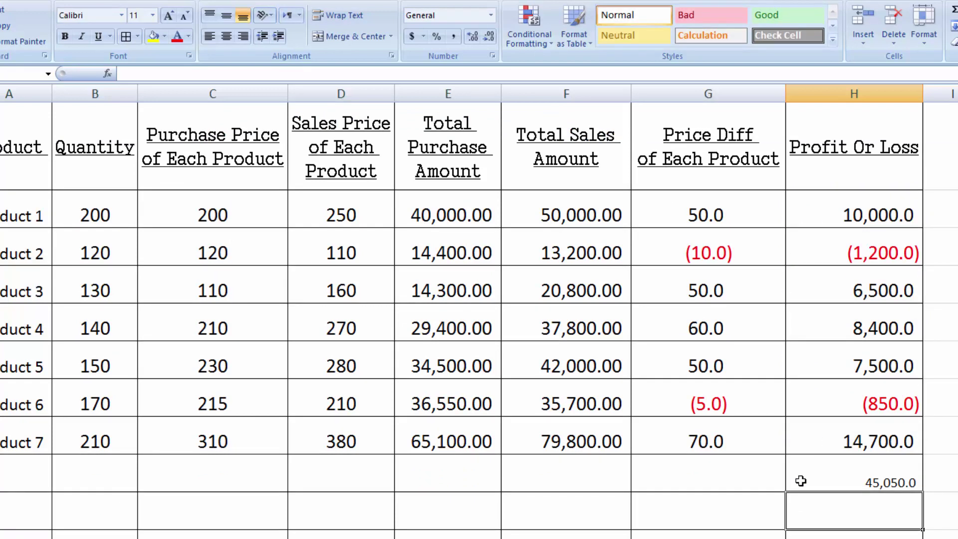
Step: Add SUM totals of rows 4 to 10 in E11, F11 and G11 for purchase amount, sales amount and price difference
left_click(416, 485)
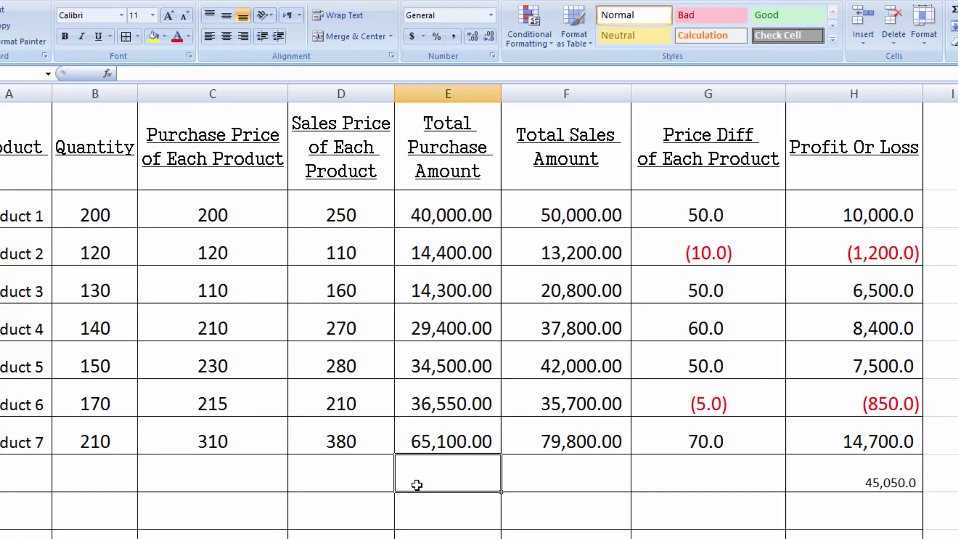
key("alt+equal")
key("Return")
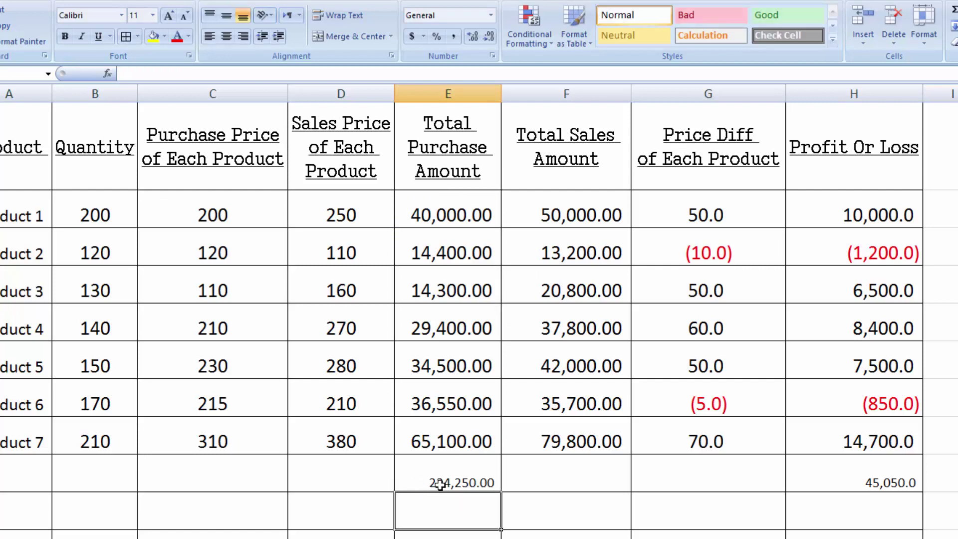
left_click(525, 483)
key("alt+equal")
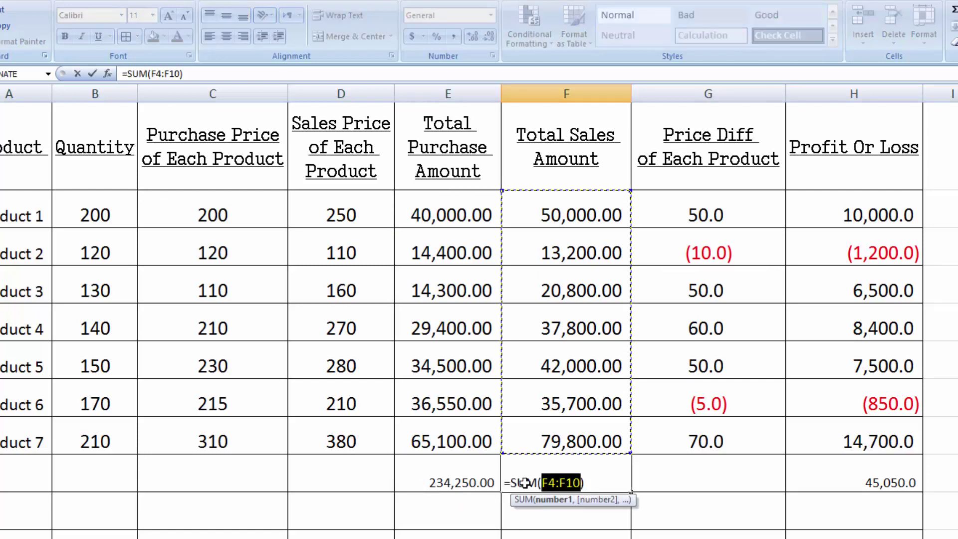
key("Return")
left_click(654, 473)
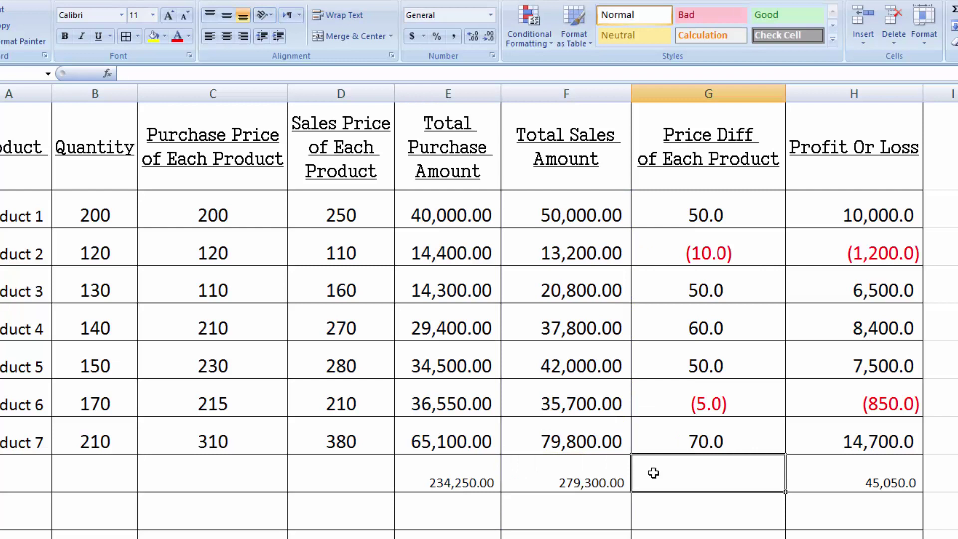
key("alt+equal")
key("Return")
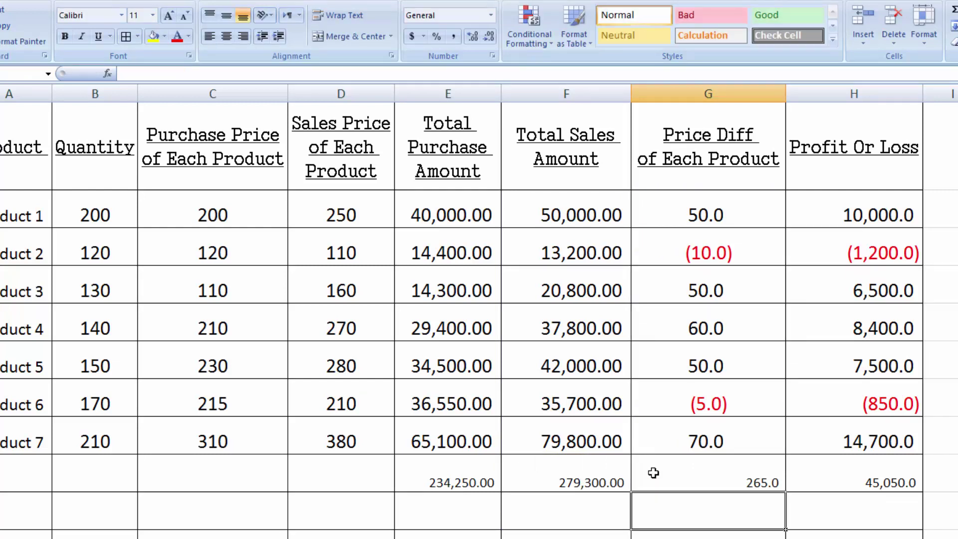
Step: Set the totals in E11:H11 to font size 14 and make them bold
left_click(492, 477)
left_click_drag(492, 477, 826, 466)
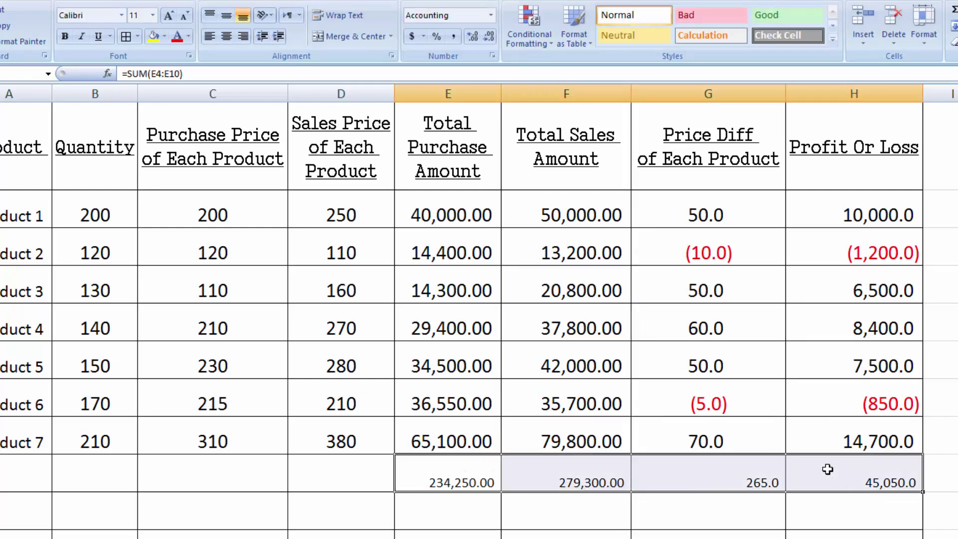
left_click(169, 14)
left_click(168, 14)
left_click(168, 14)
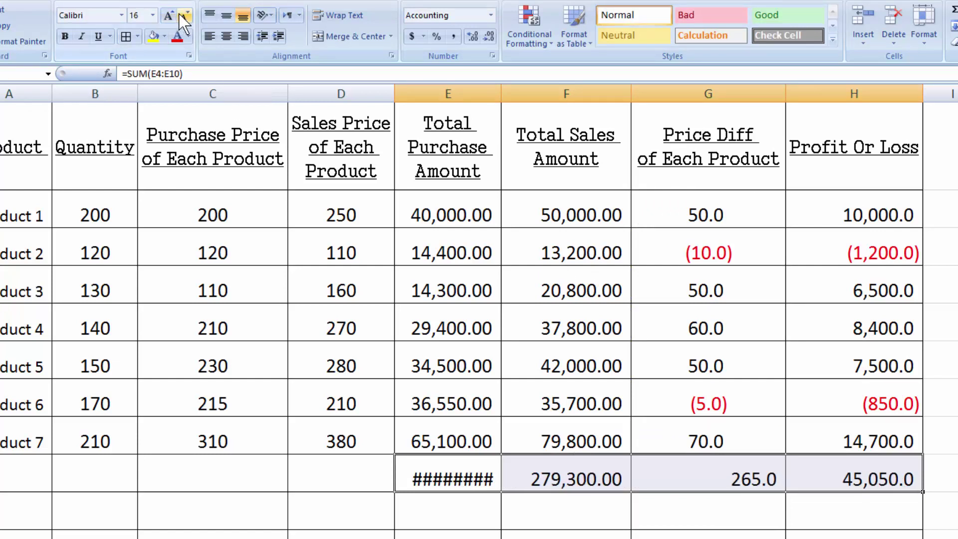
left_click(179, 14)
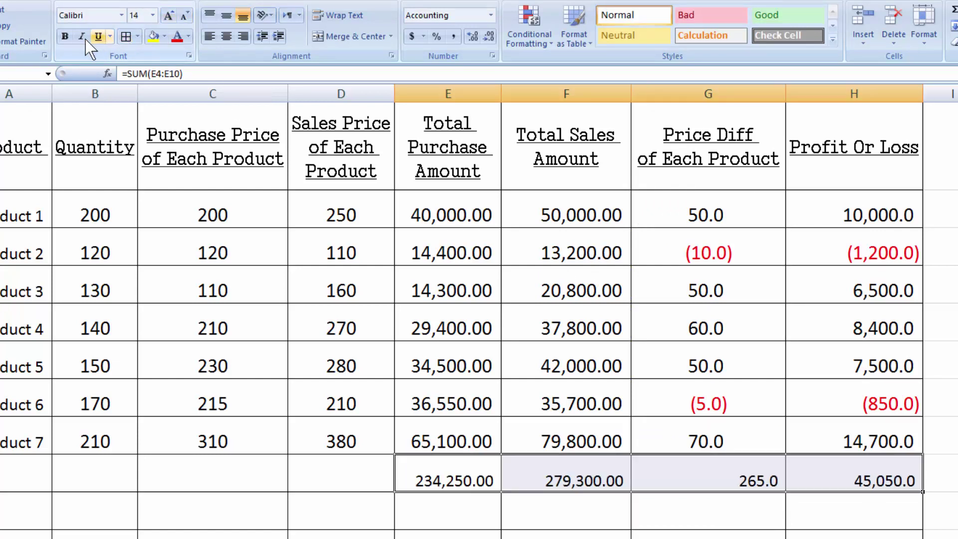
left_click(67, 40)
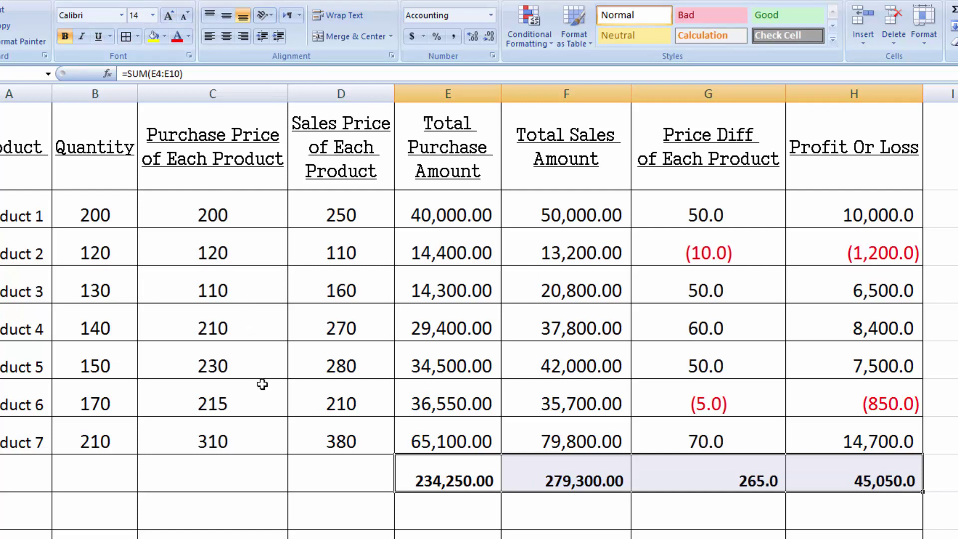
Step: Center the totals in E11:H11 and reduce them to one decimal place
left_click(446, 533)
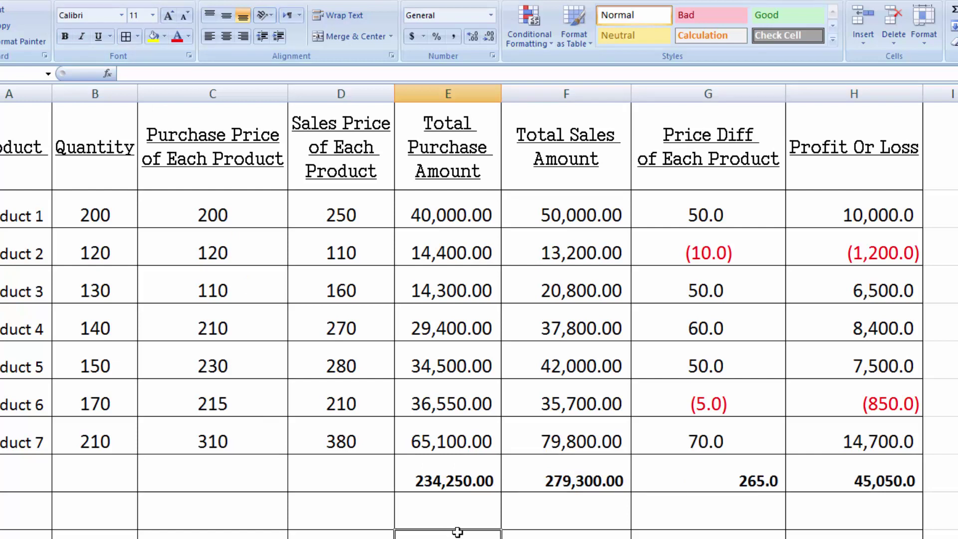
left_click_drag(443, 485, 833, 471)
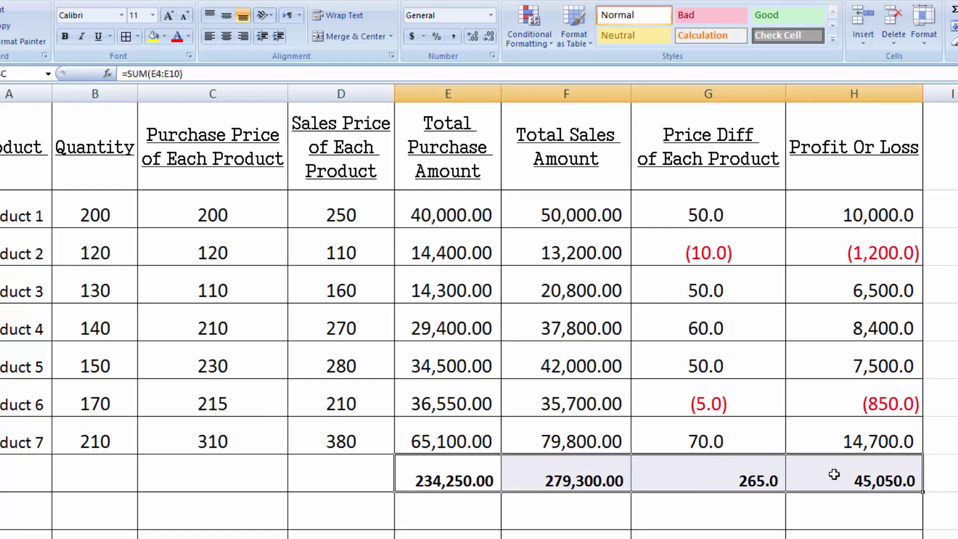
left_click(232, 35)
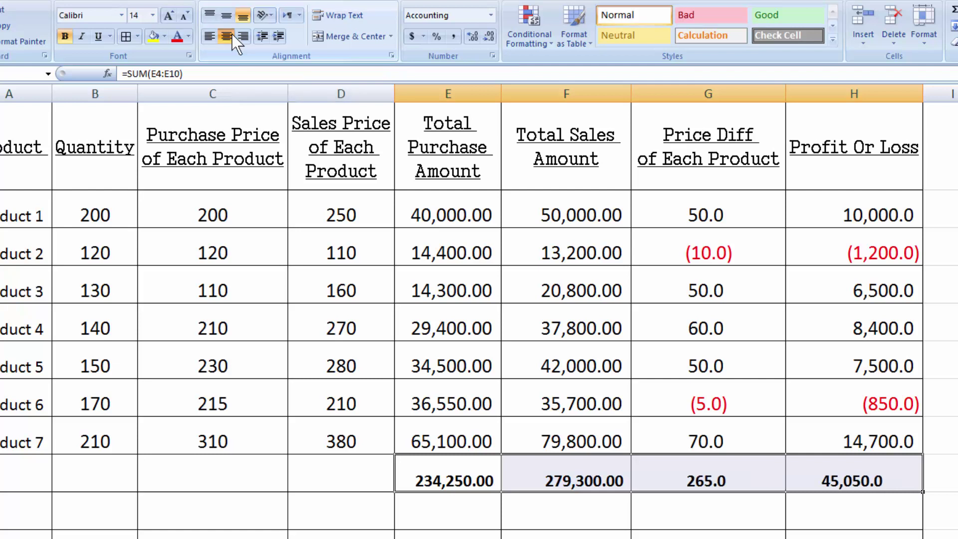
left_click(490, 38)
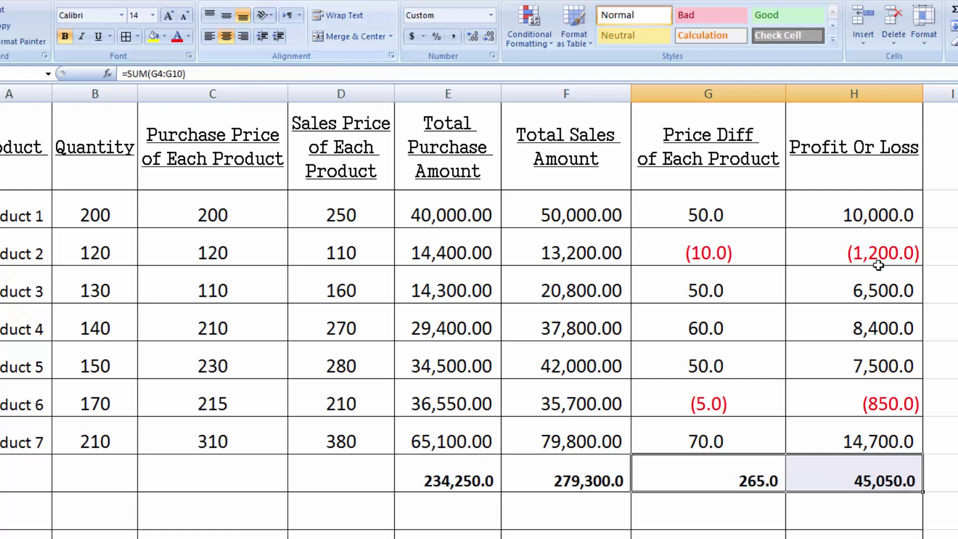
left_click(948, 285)
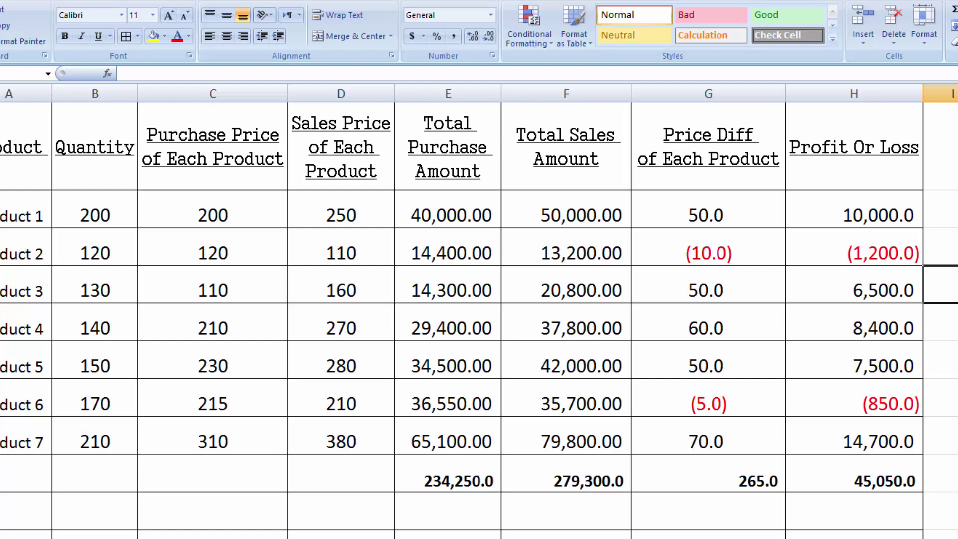
Step: Italicize the column headers in A3:H3 and change their font to Georgia
scroll(479, 300, "up", 1)
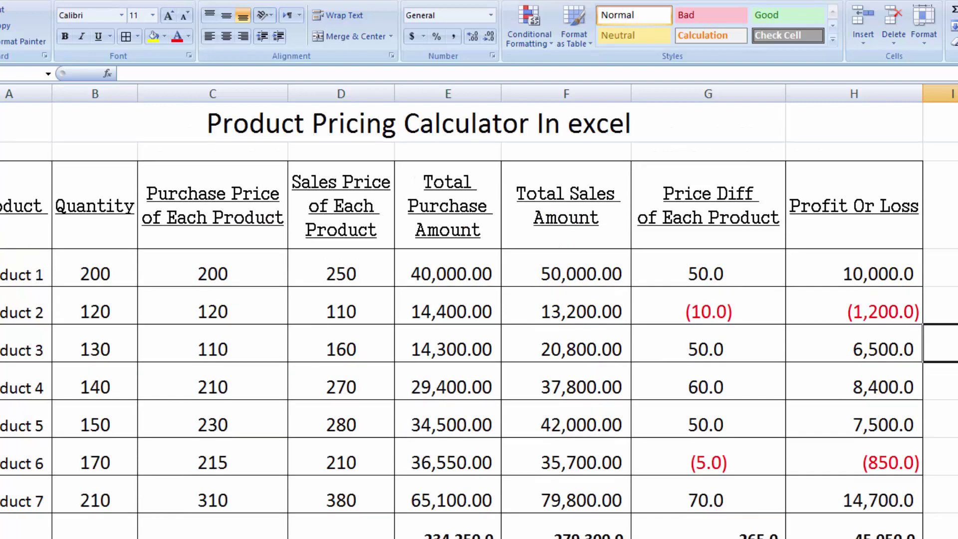
left_click(21, 206)
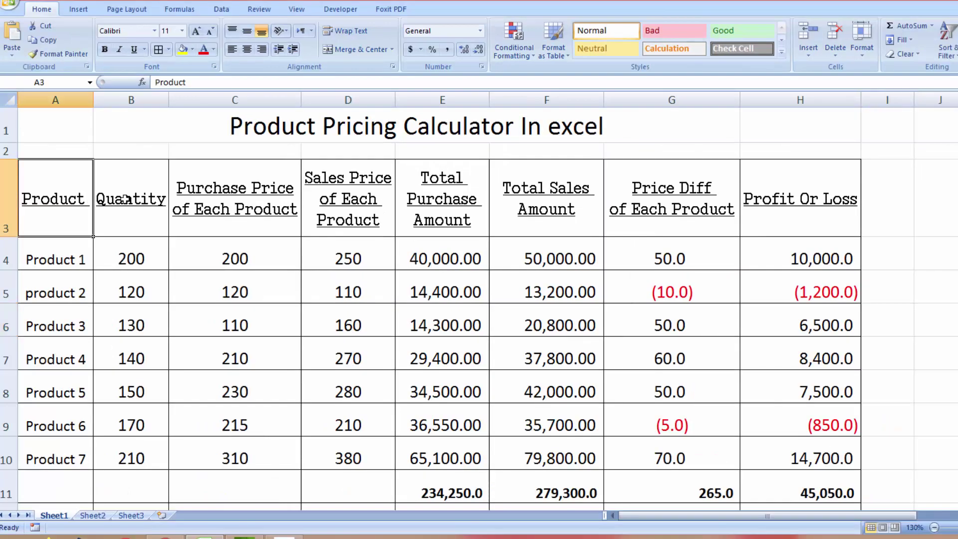
left_click_drag(125, 200, 819, 203)
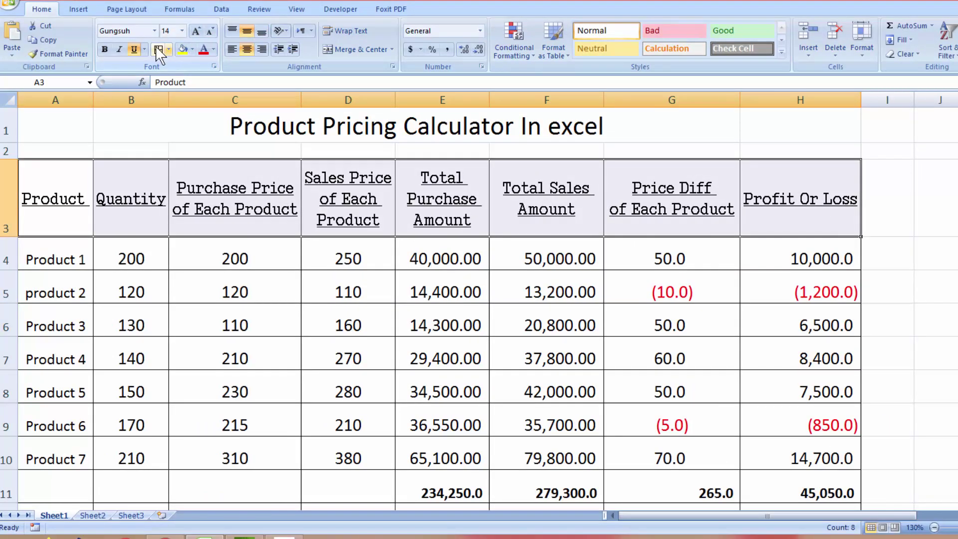
left_click(120, 49)
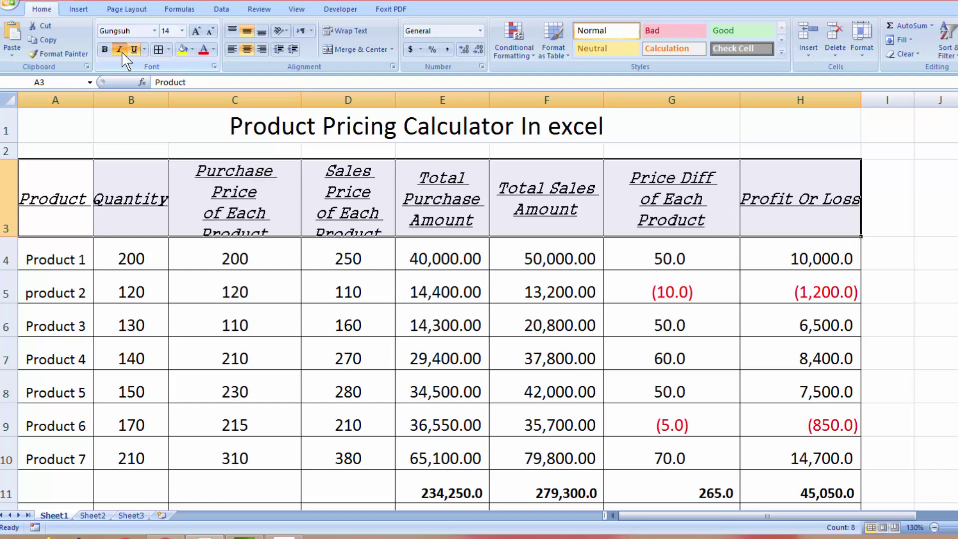
left_click(154, 31)
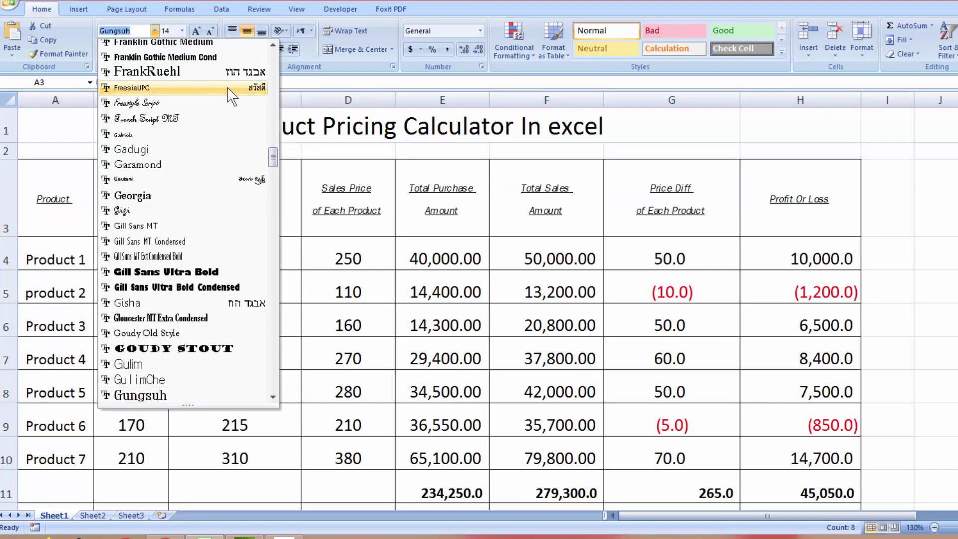
key("Down")
key("Down")
key("Down")
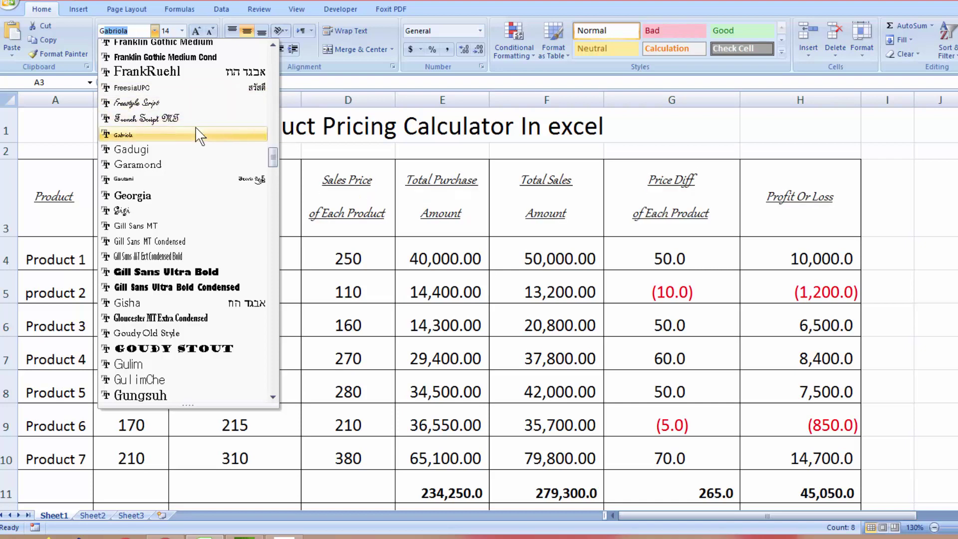
left_click(182, 196)
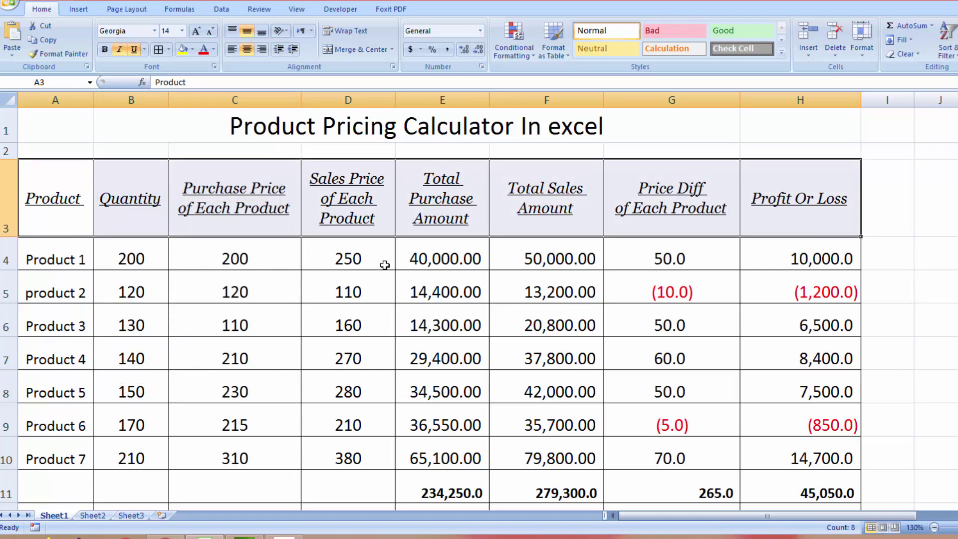
left_click(351, 290)
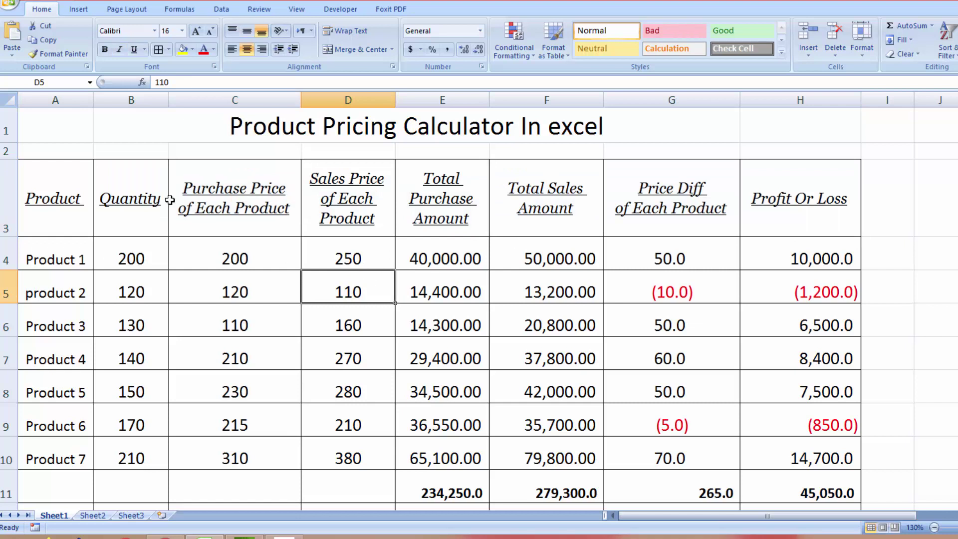
Step: Set the column headers in A3:H3 to font size 16 and autofit the width of column D
left_click_drag(63, 197, 742, 193)
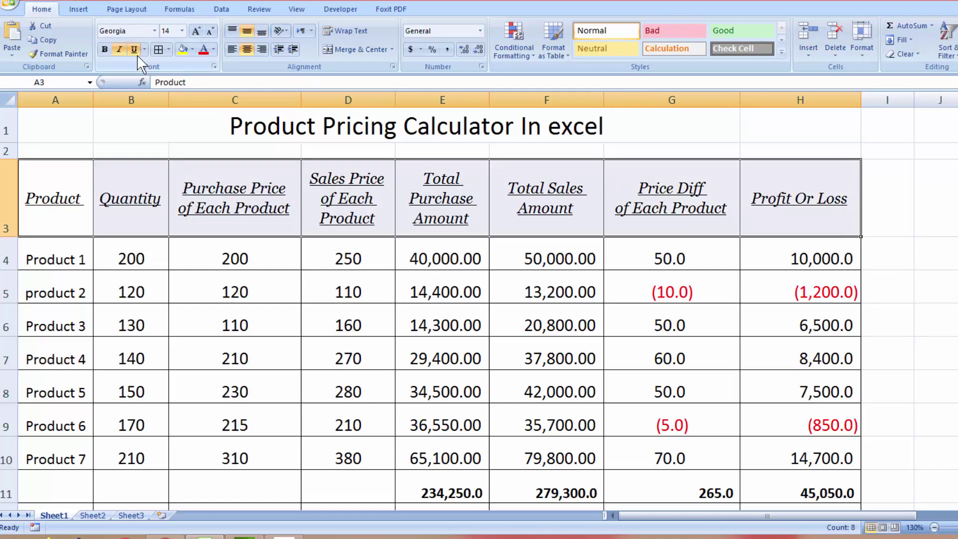
left_click(105, 49)
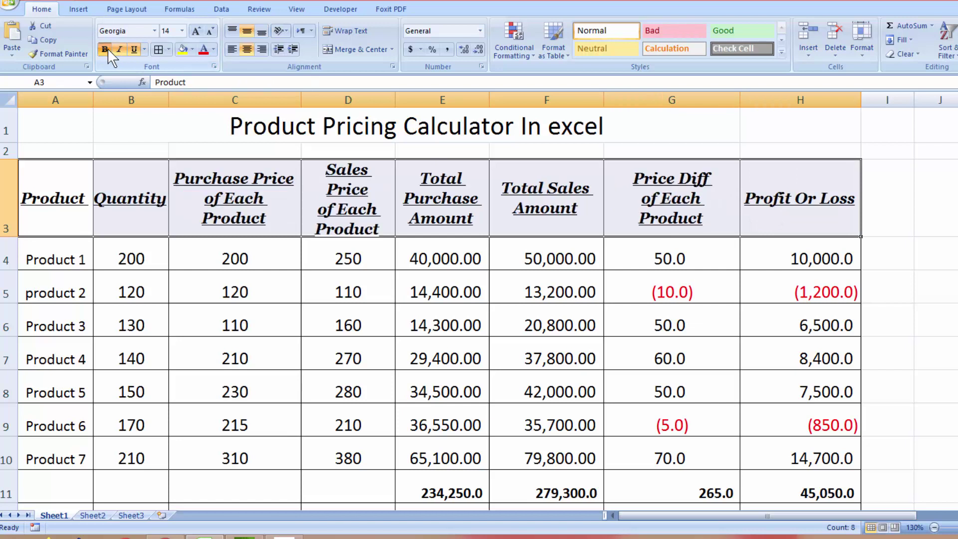
left_click(106, 49)
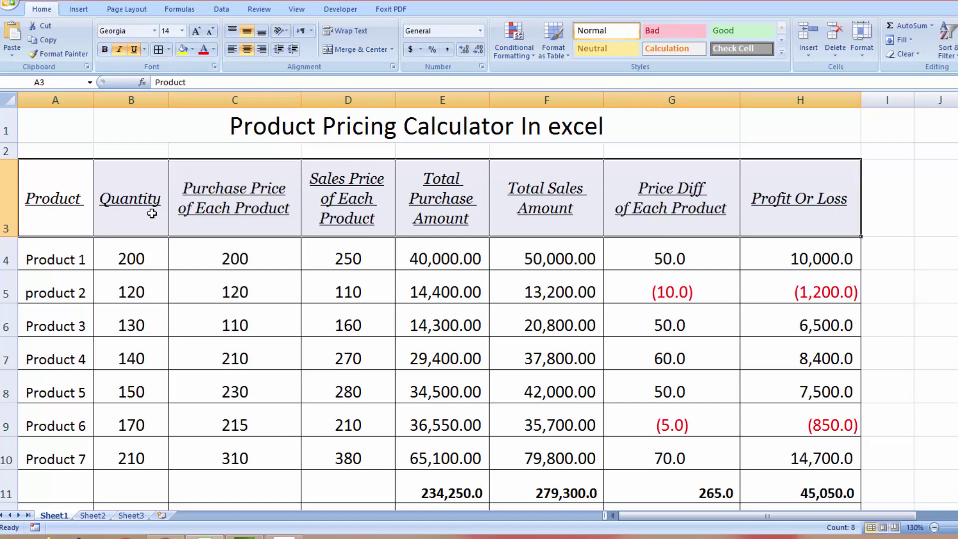
left_click(198, 34)
left_click(410, 302)
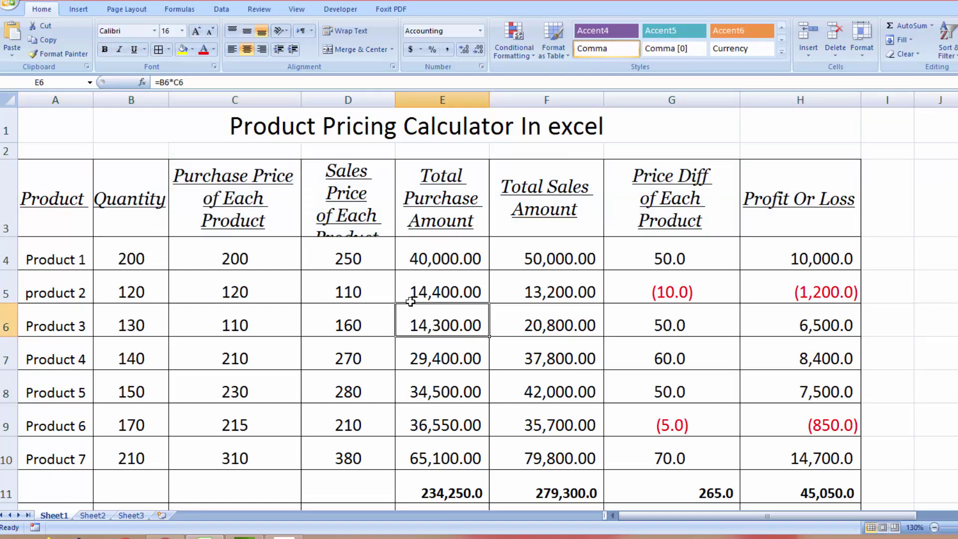
double_click(395, 98)
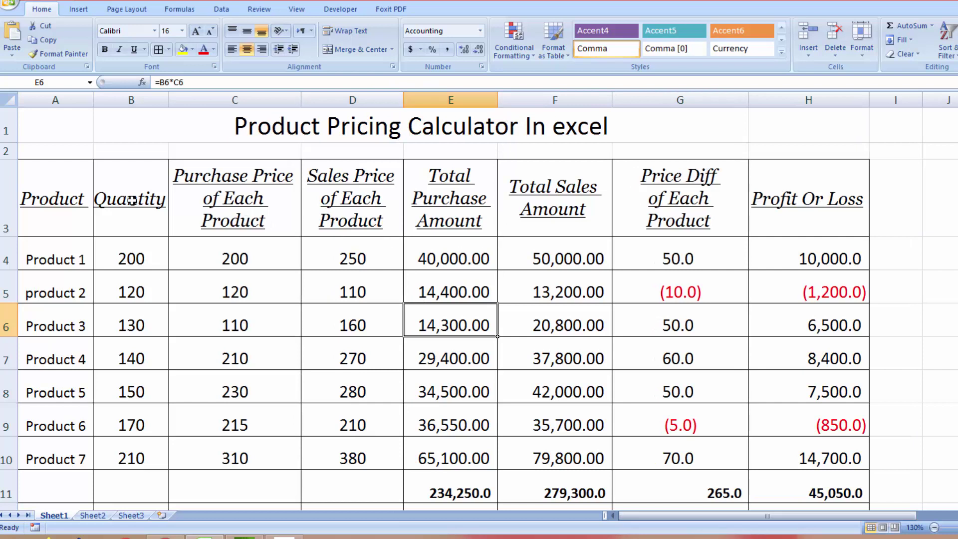
Step: Apply a thick box border around the header row A3:H3
left_click_drag(78, 197, 783, 221)
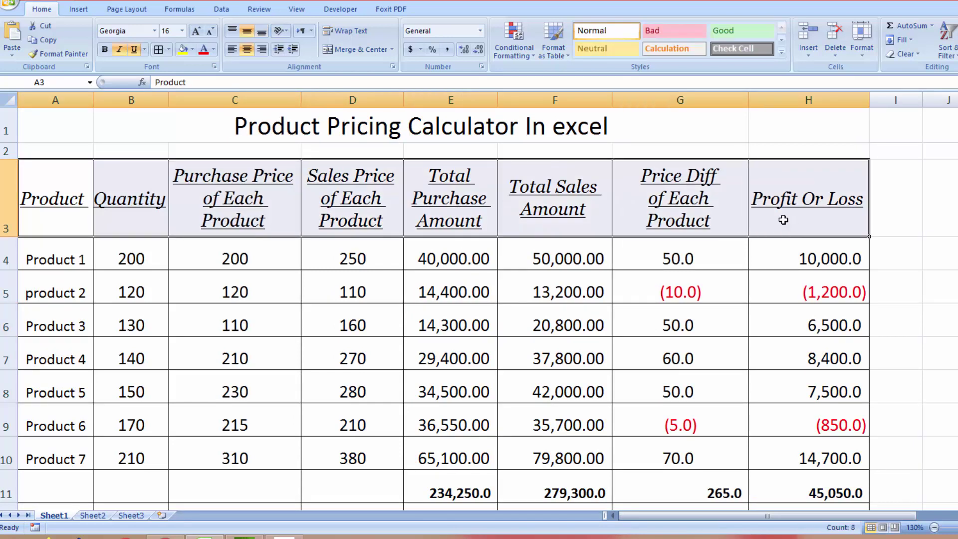
left_click(169, 50)
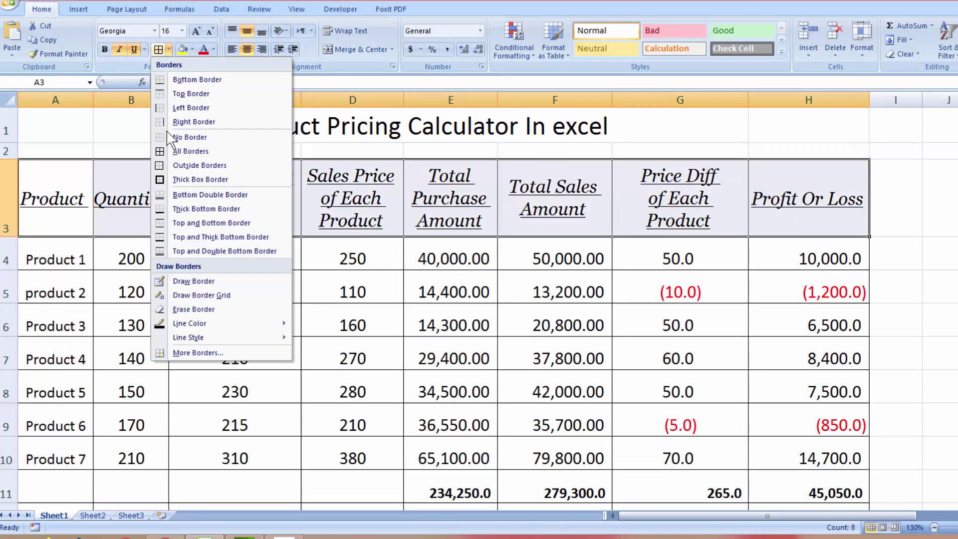
left_click(214, 180)
left_click(491, 345)
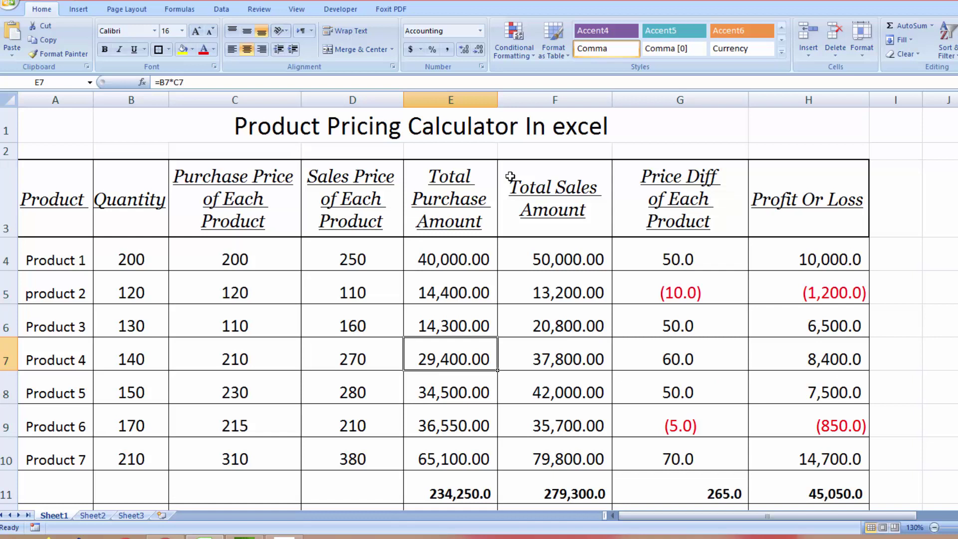
Step: Underline the sheet title in row 1 and make it bold
left_click(332, 136)
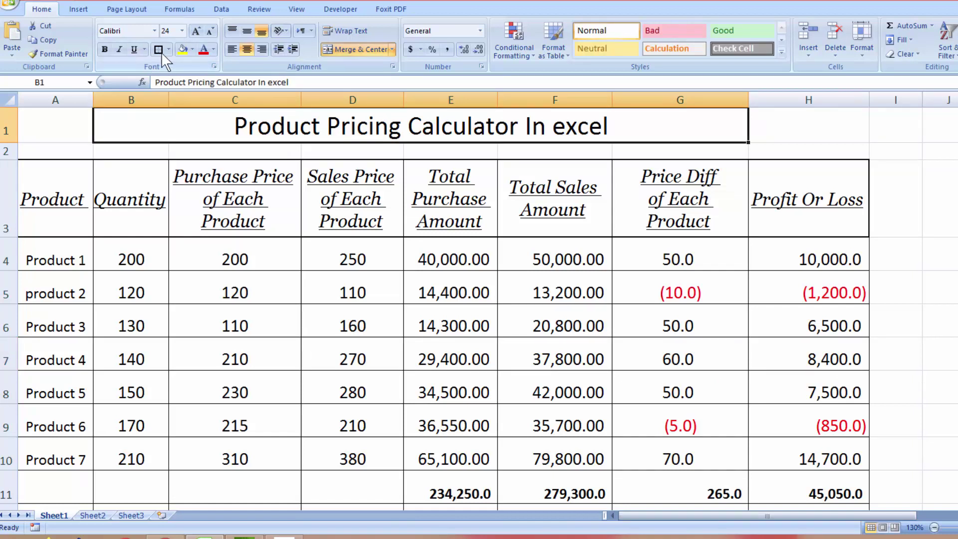
left_click(133, 49)
left_click(105, 49)
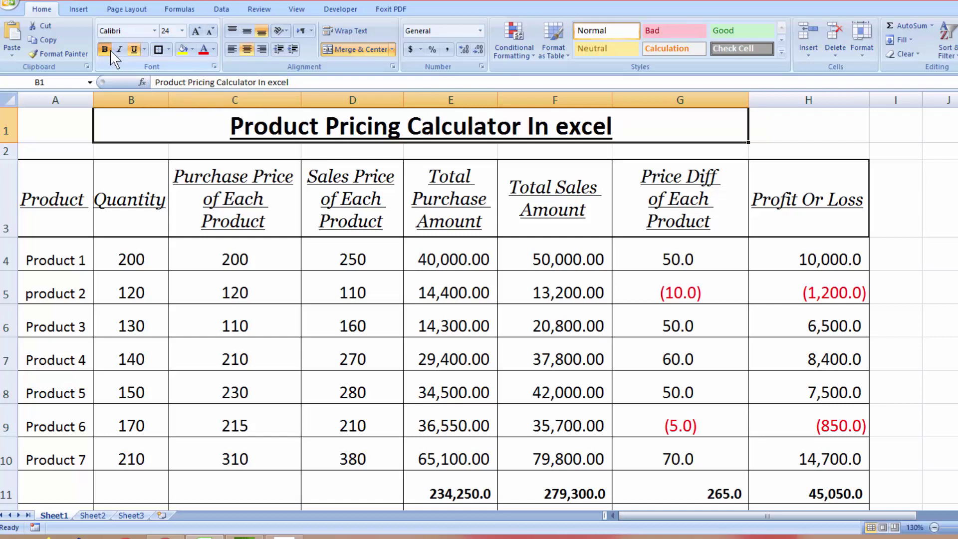
Step: Fill the merged title cell with the standard blue color and set its text to white
left_click(168, 50)
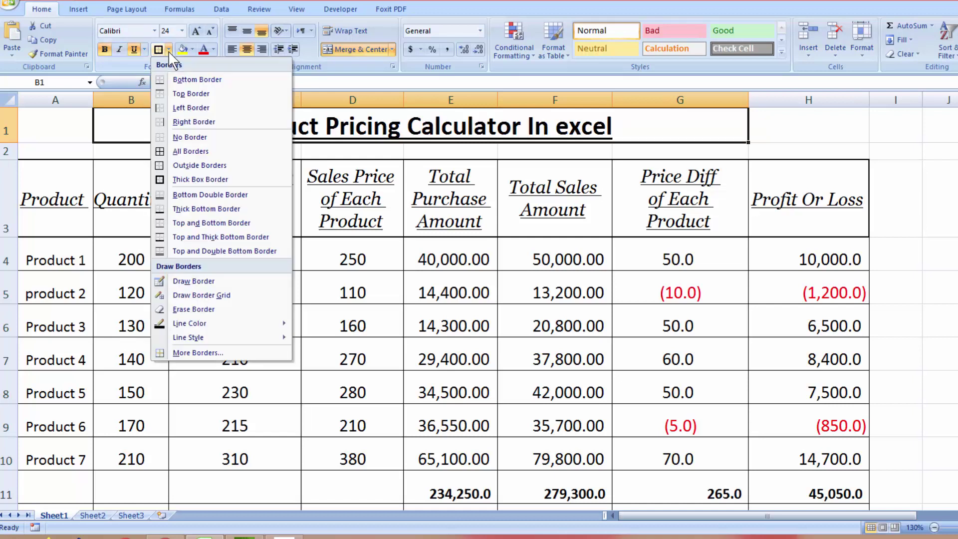
left_click(194, 50)
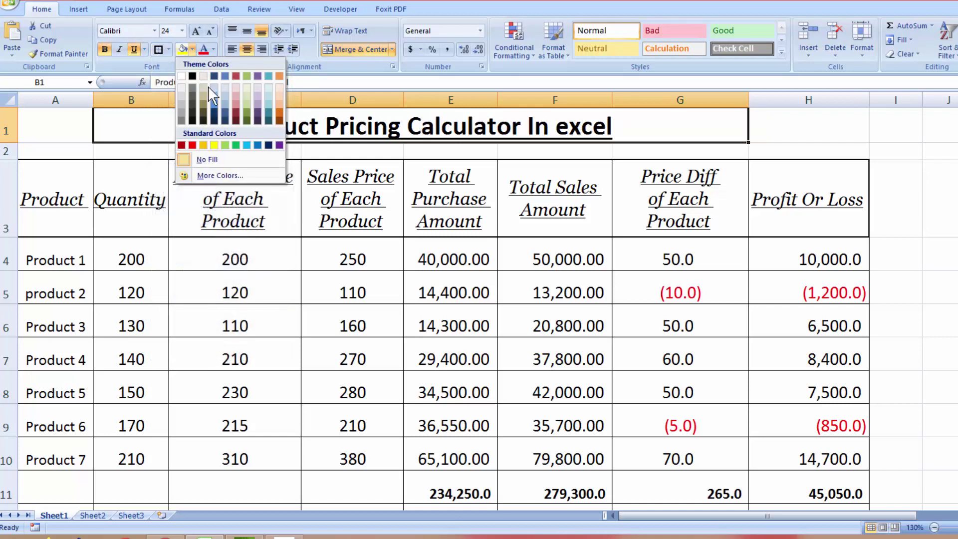
left_click(258, 145)
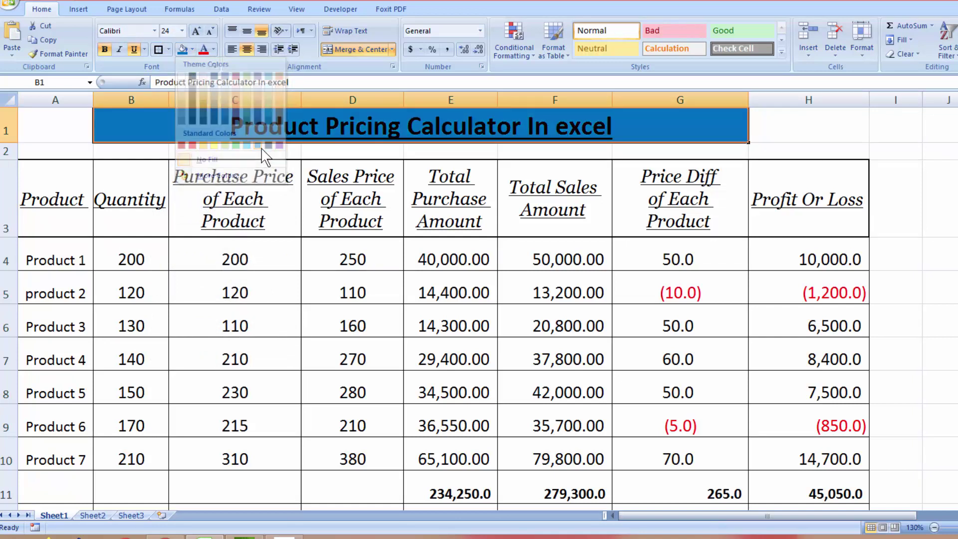
left_click(214, 49)
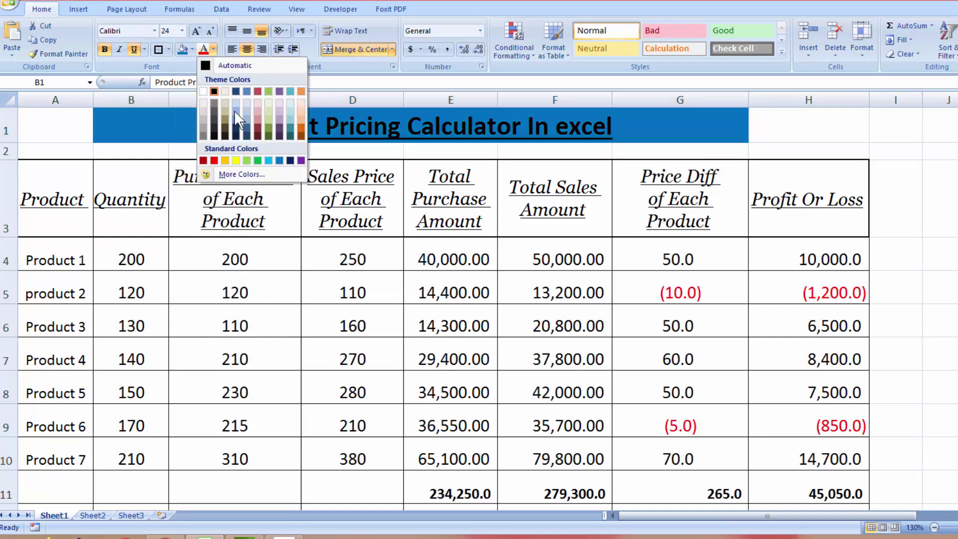
left_click(203, 92)
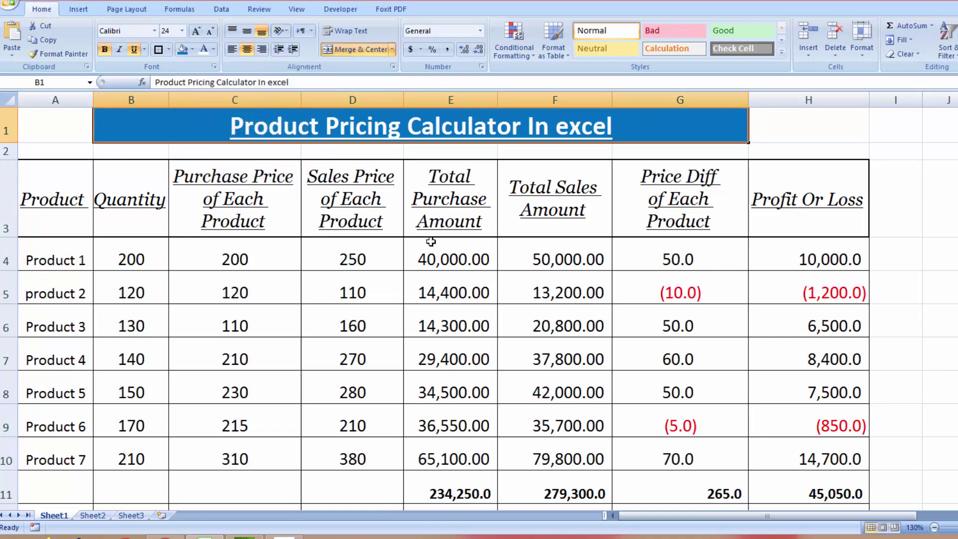
left_click(430, 241)
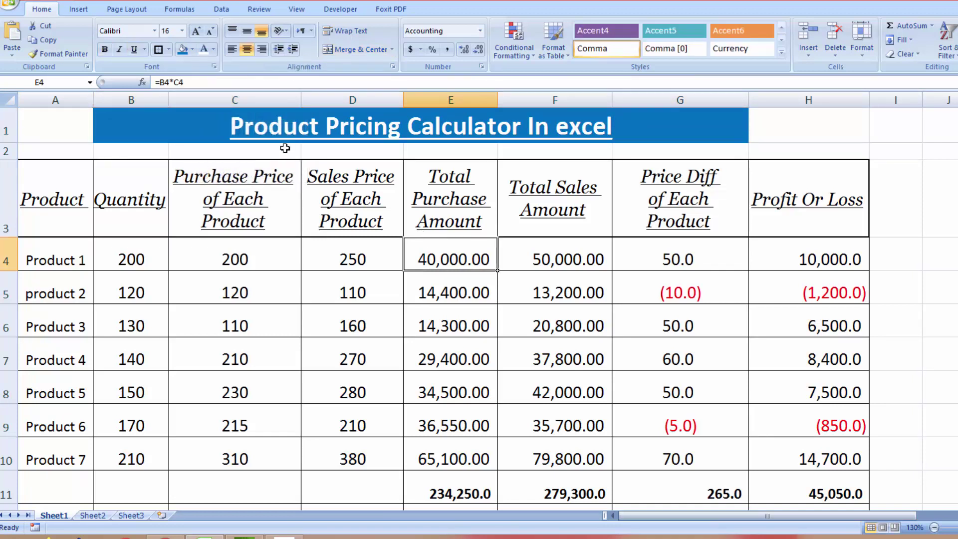
Step: Unmerge the title cells B1:G1 and move the title from B1 to C1
left_click(208, 122)
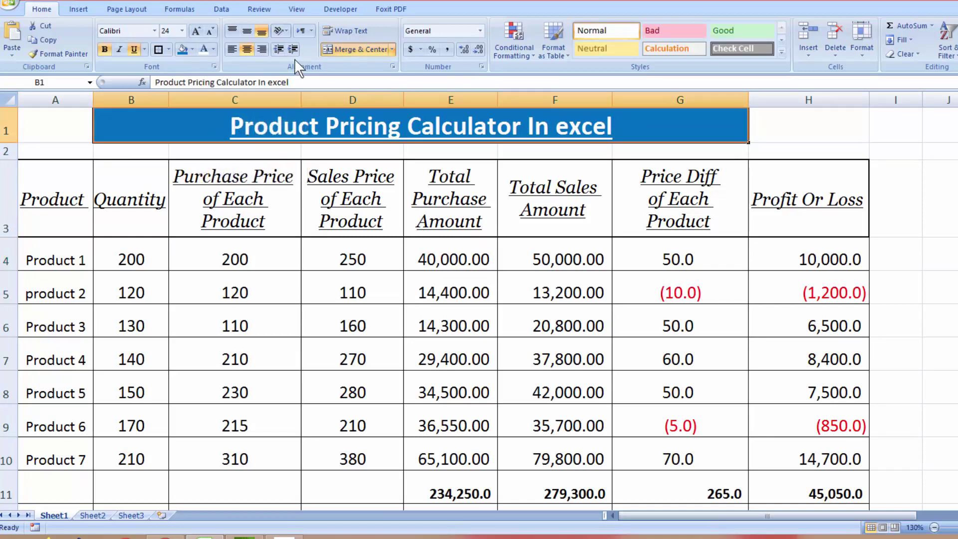
left_click(352, 49)
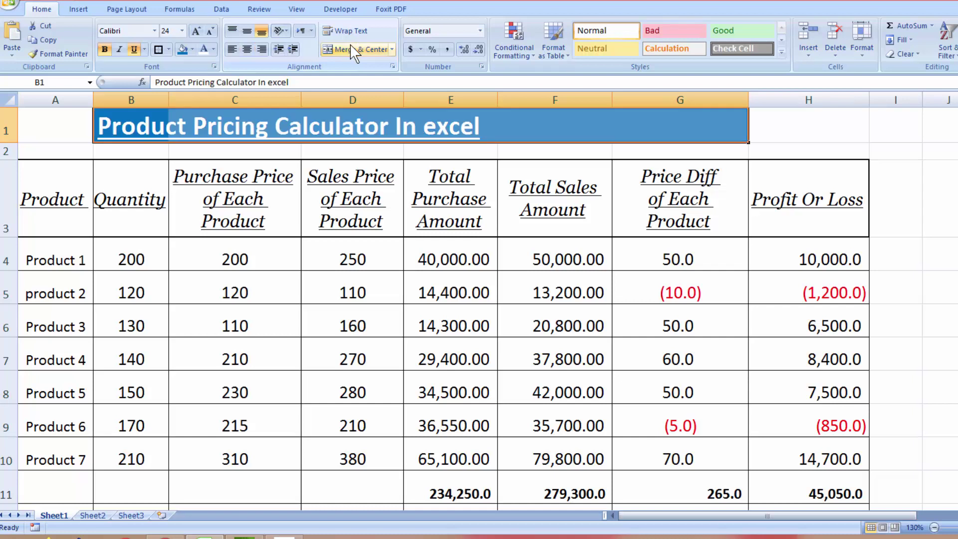
left_click(146, 122)
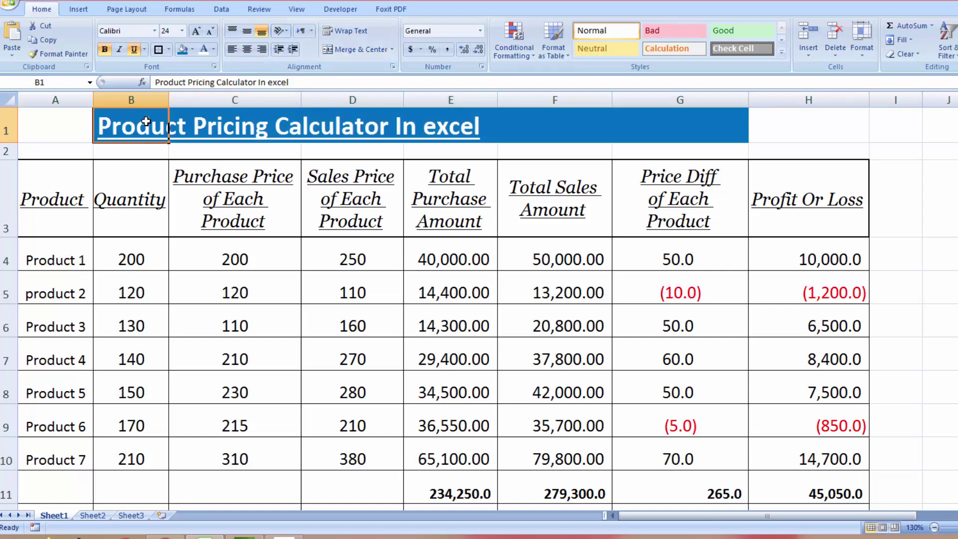
key("ctrl+c")
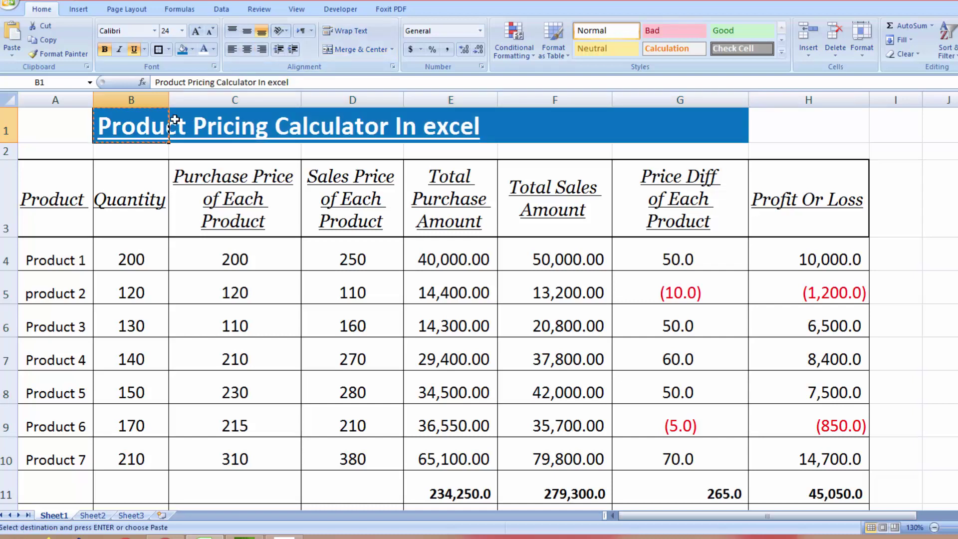
left_click(233, 124)
key("Return")
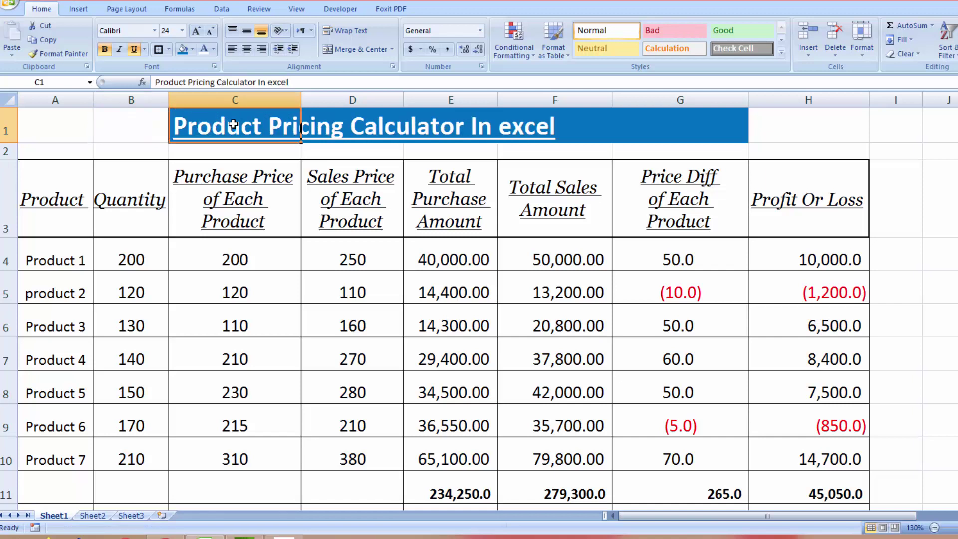
left_click(666, 113)
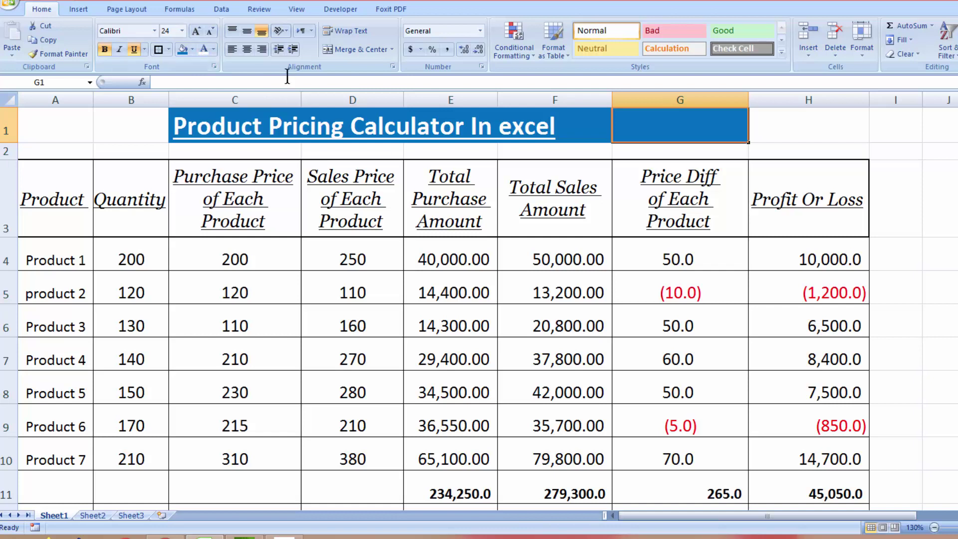
Step: Remove the blue fill from cell G1 beside the sheet title
left_click(192, 49)
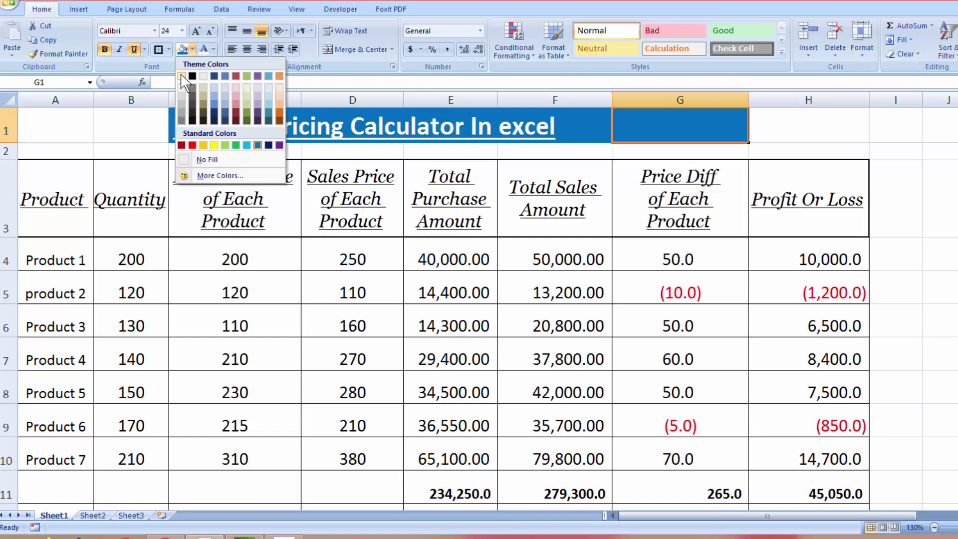
left_click(207, 159)
left_click(311, 201)
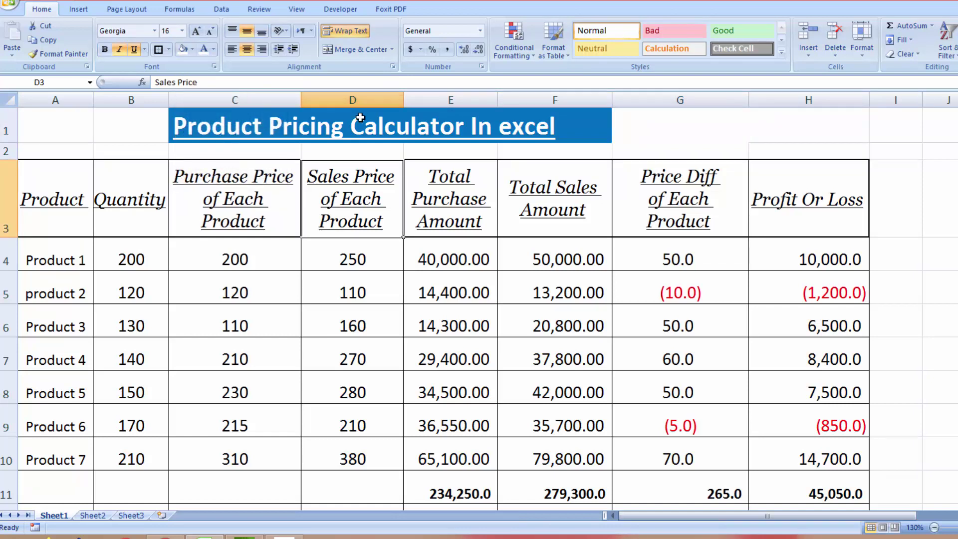
Step: Merge and center the sheet title across cells C1:F1
left_click(345, 119)
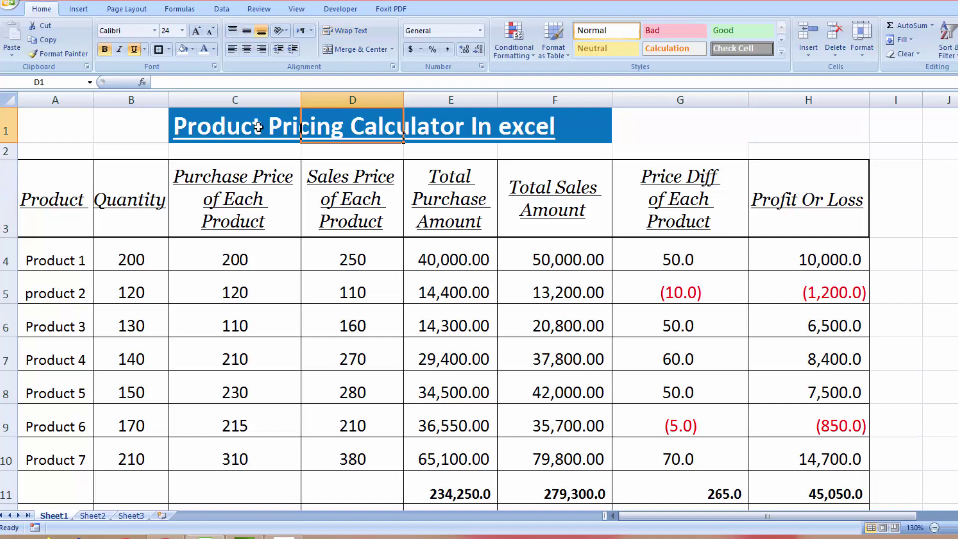
left_click_drag(259, 127, 549, 140)
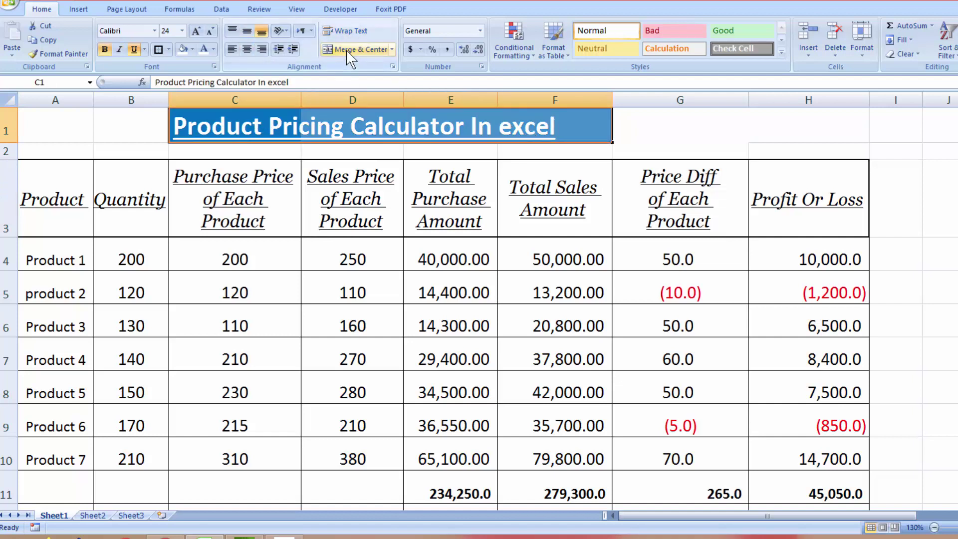
left_click(357, 49)
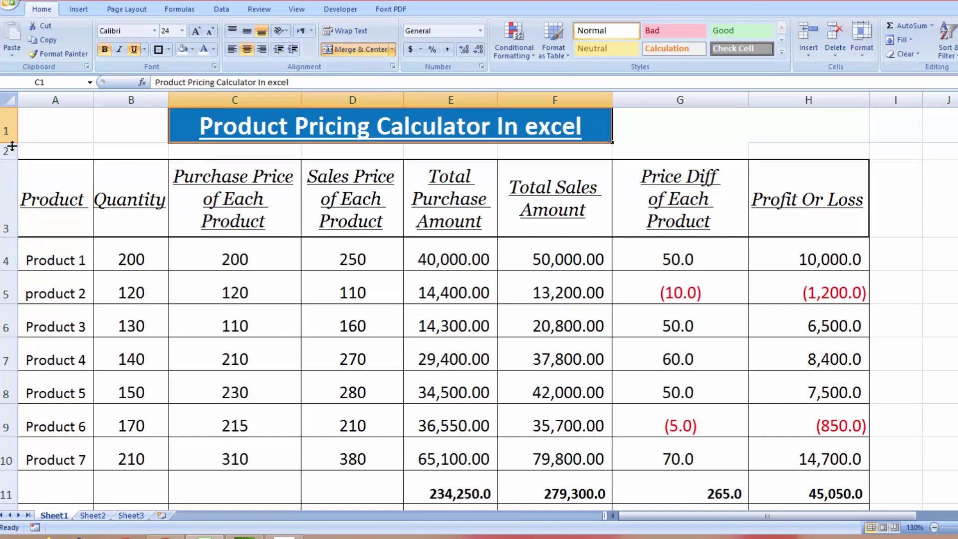
Step: Make row 1 slightly taller and align the title vertically to the middle of its cell
left_click_drag(7, 144, 6, 154)
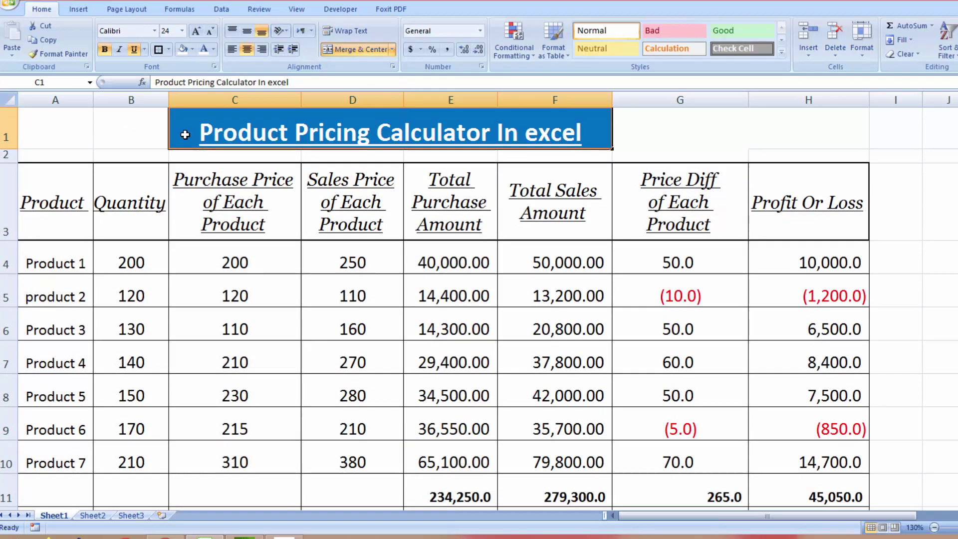
left_click(244, 29)
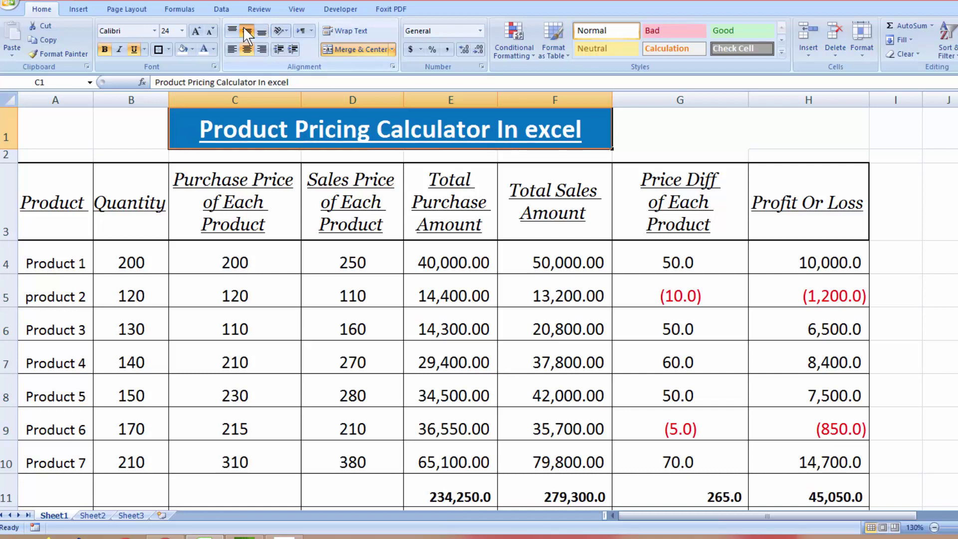
Step: Increase the sheet title's font size to 26 and deselect the title cell
left_click(195, 32)
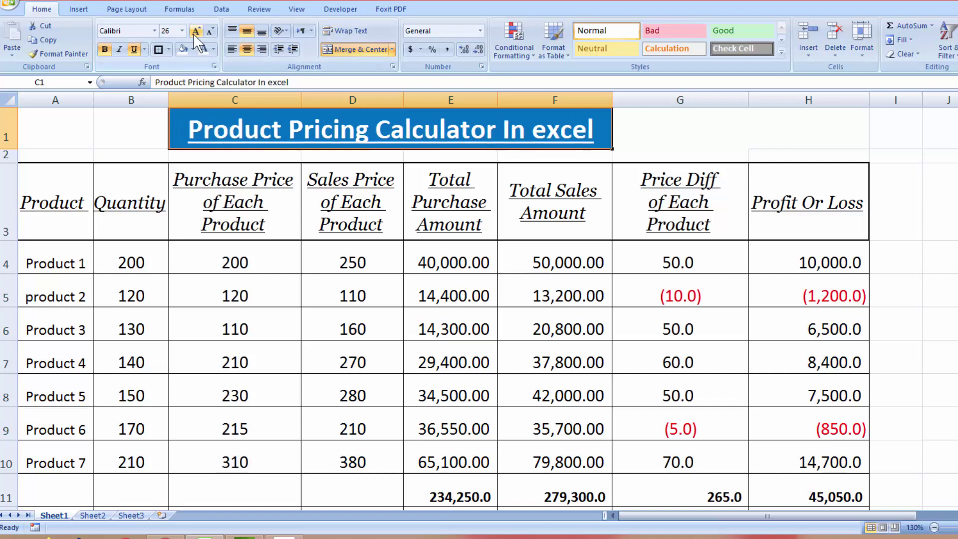
left_click(907, 300)
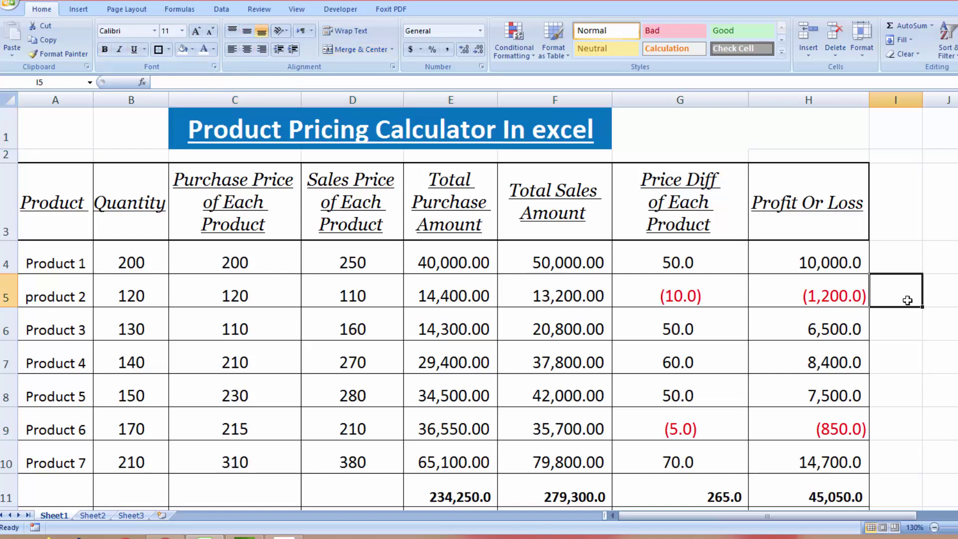
left_click(947, 371)
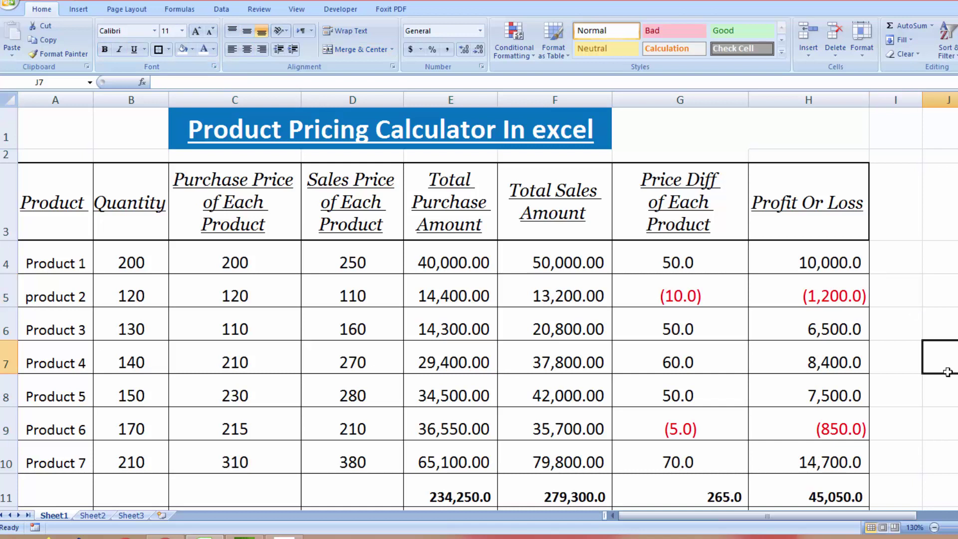